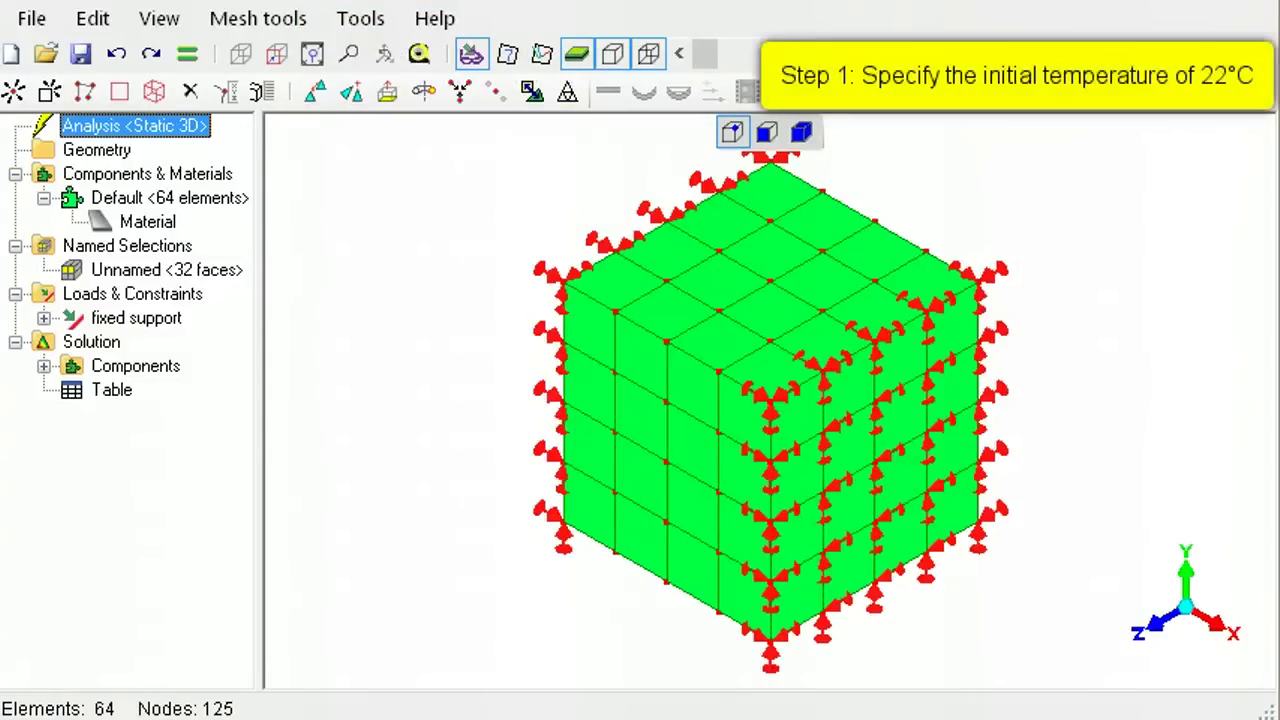
- Add a thermal stress load to the cube with reference temperature 22
right_click(170, 292)
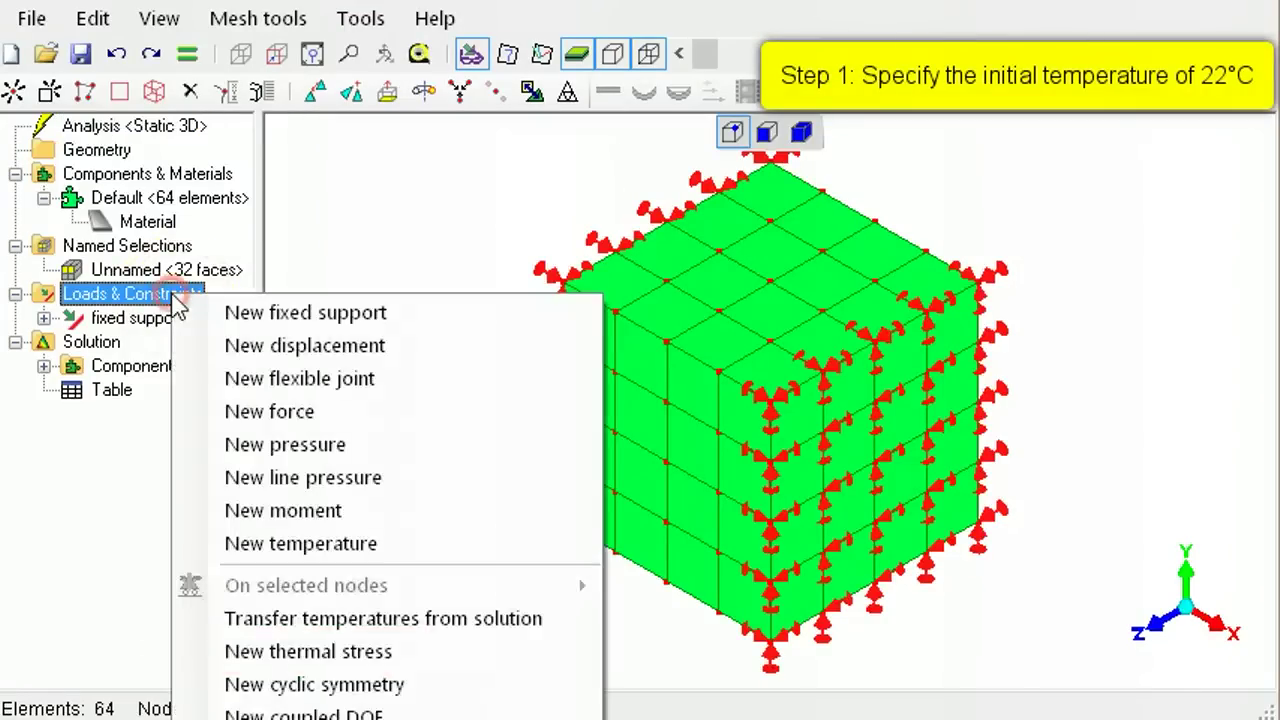
left_click(344, 655)
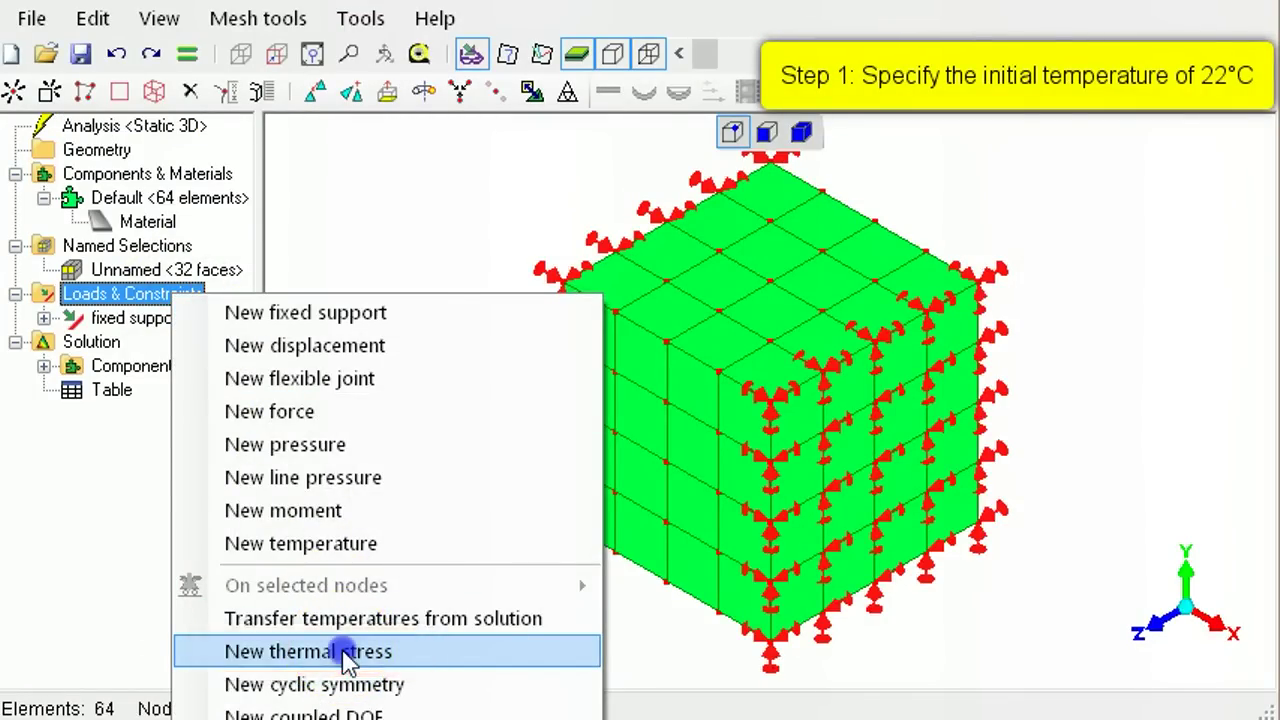
left_click(269, 543)
type("22")
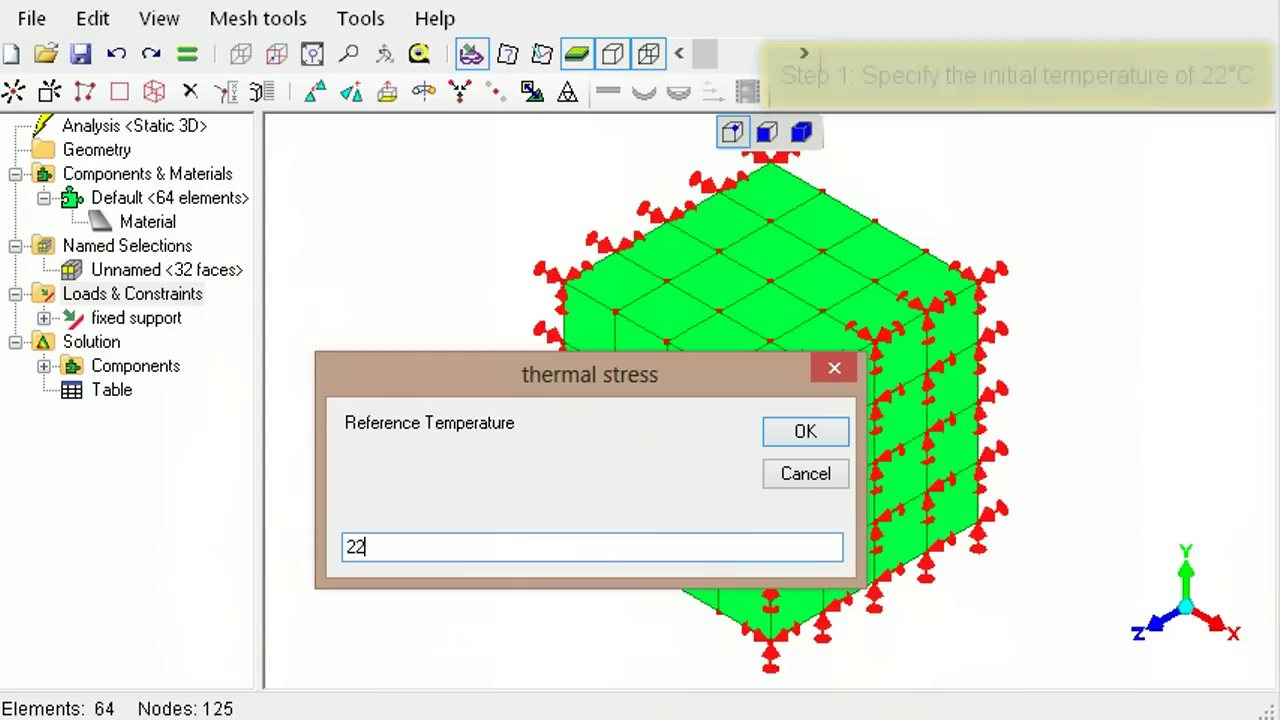
left_click(810, 436)
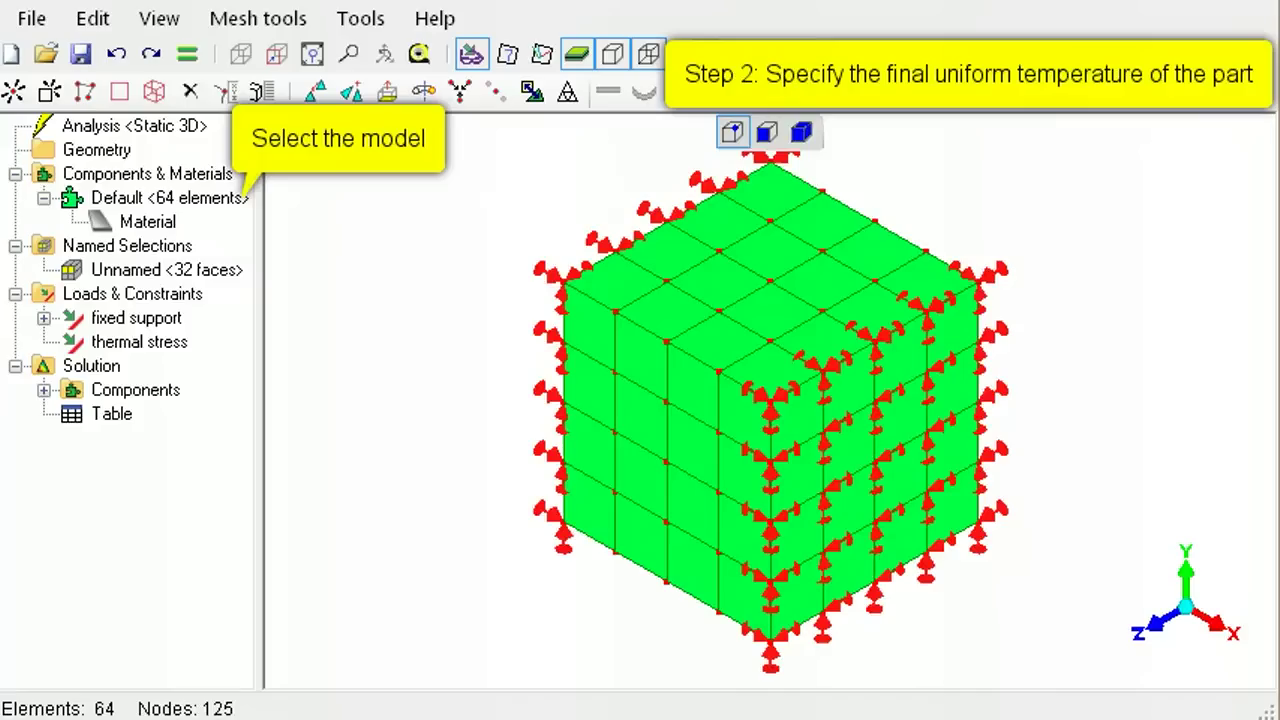
- Apply a uniform temperature of 80 to all 64 elements of the cube
left_click(185, 203)
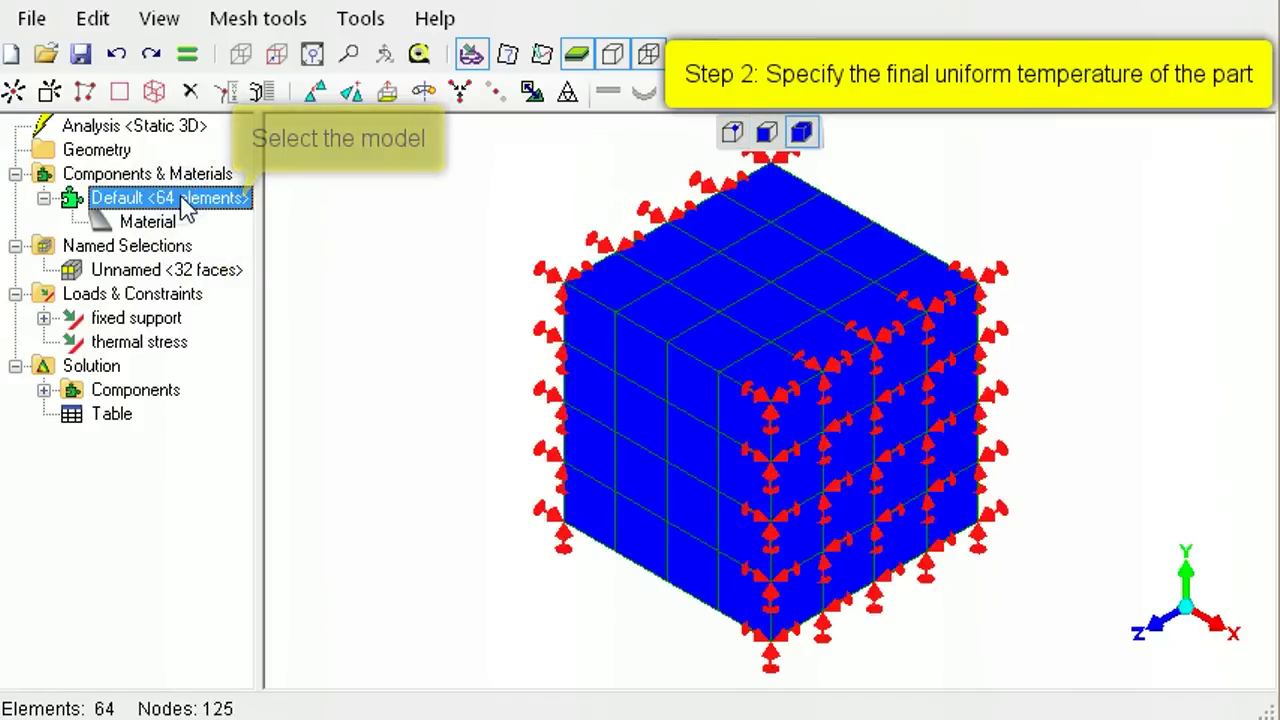
right_click(182, 291)
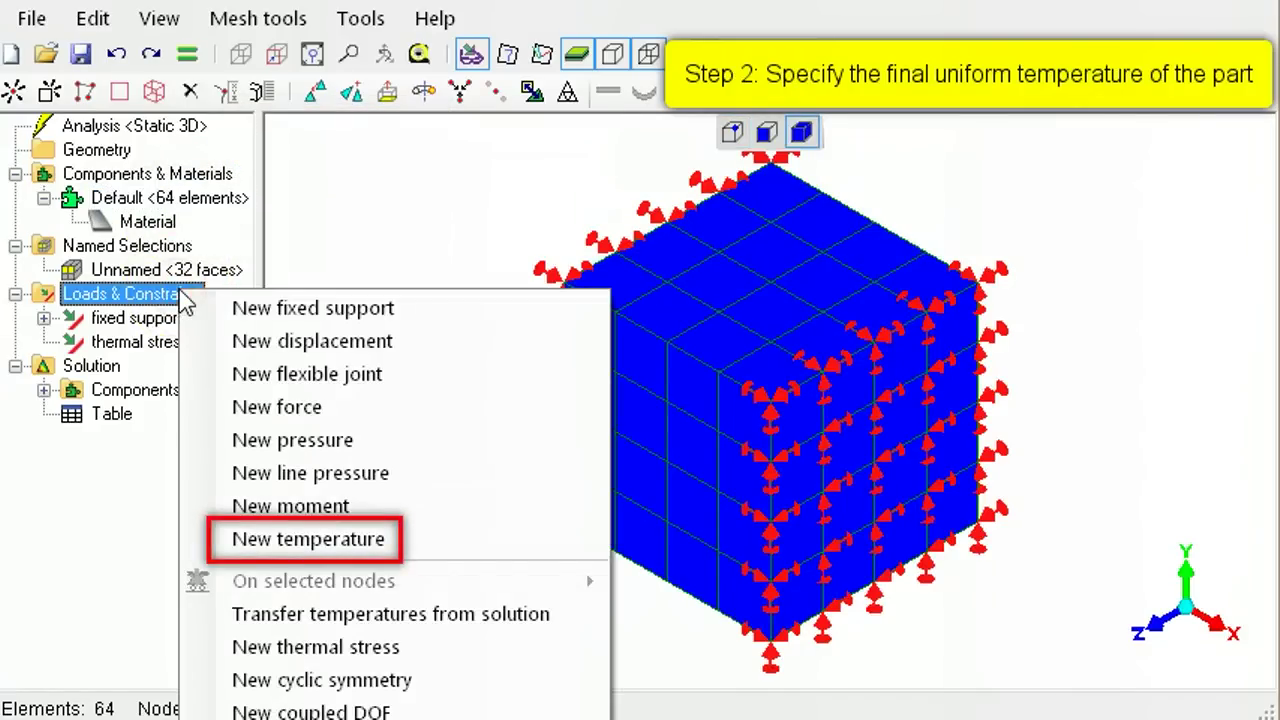
left_click(340, 539)
double_click(314, 482)
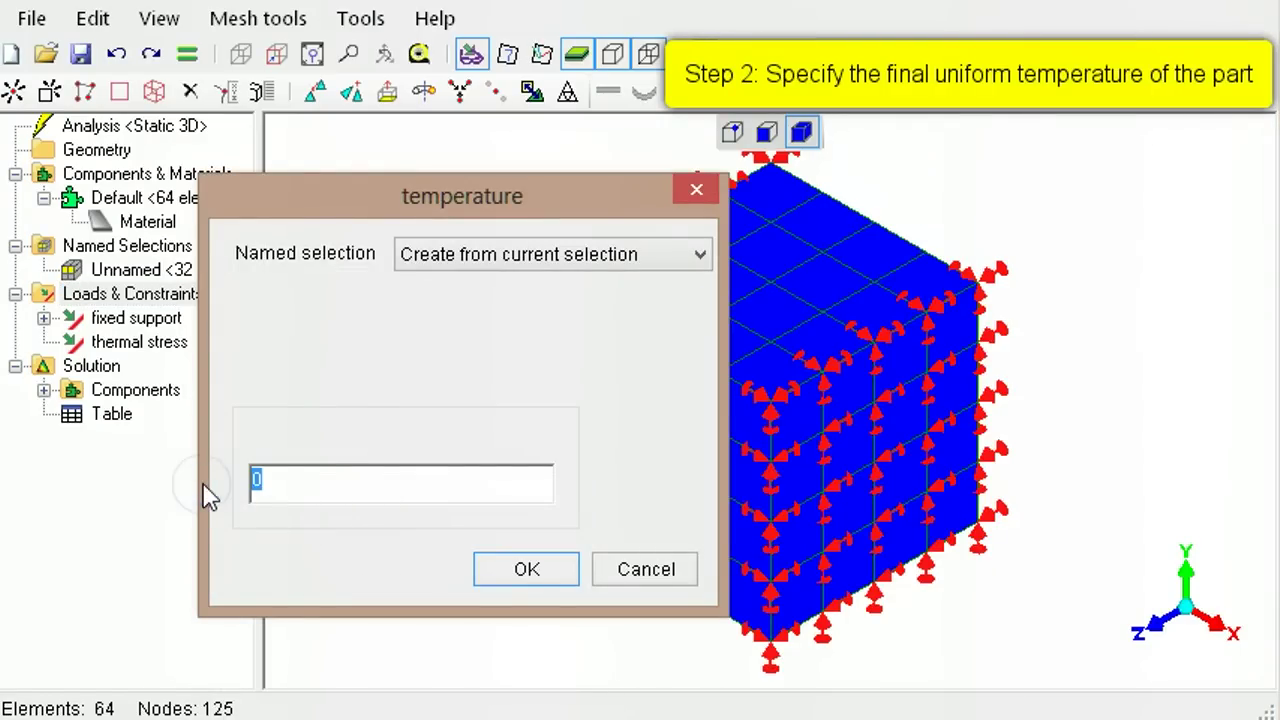
type("80")
left_click(501, 569)
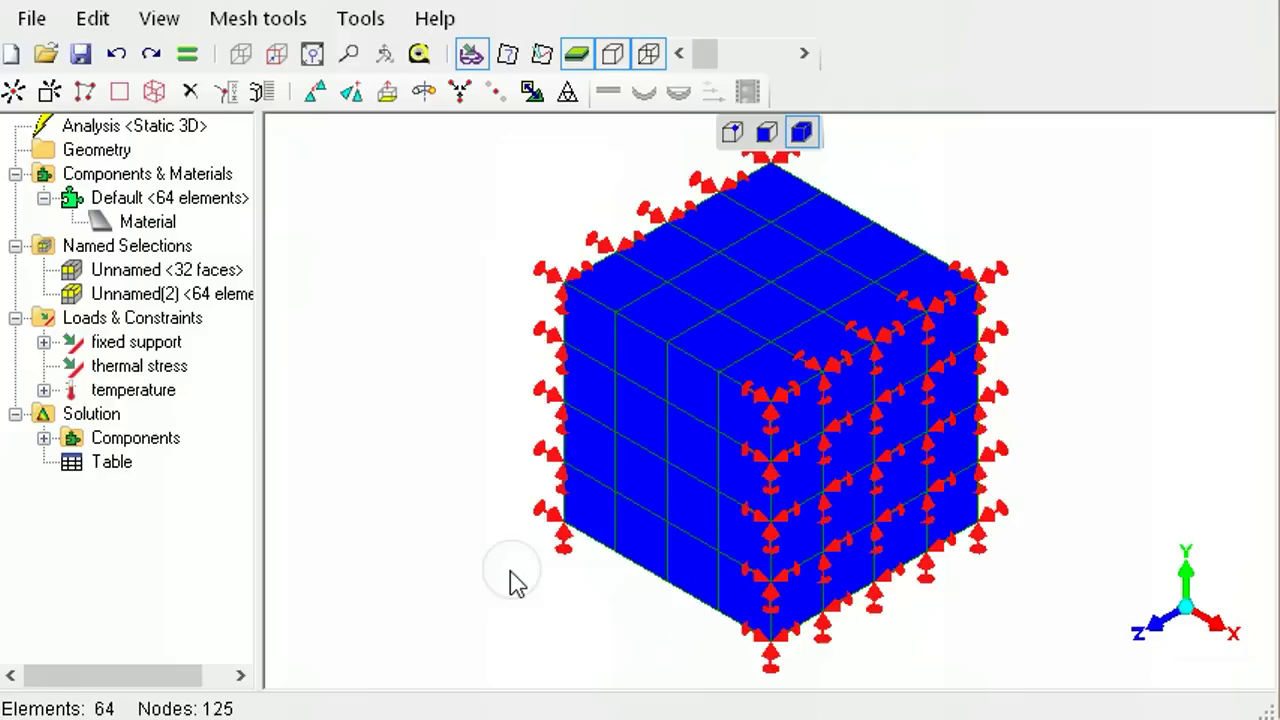
left_click(219, 461)
left_click(150, 396)
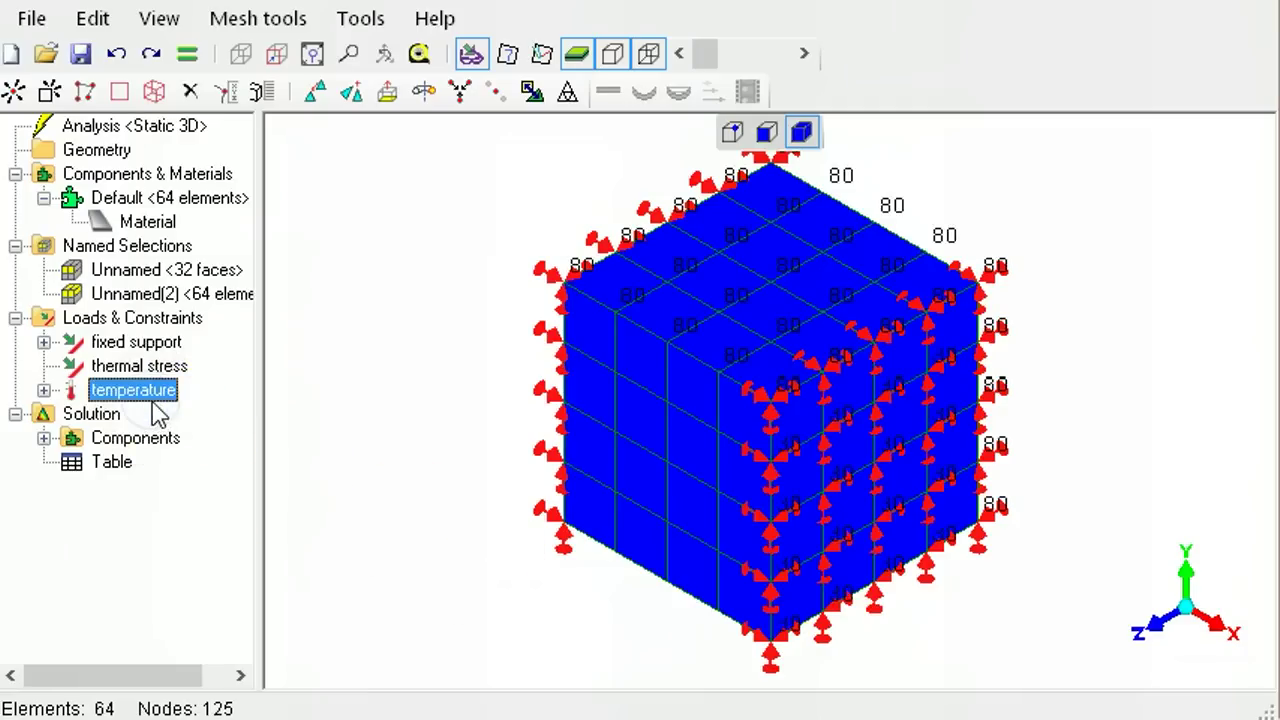
- Solve the cube and show Y-displacement contours on its deformed shape
left_click(187, 53)
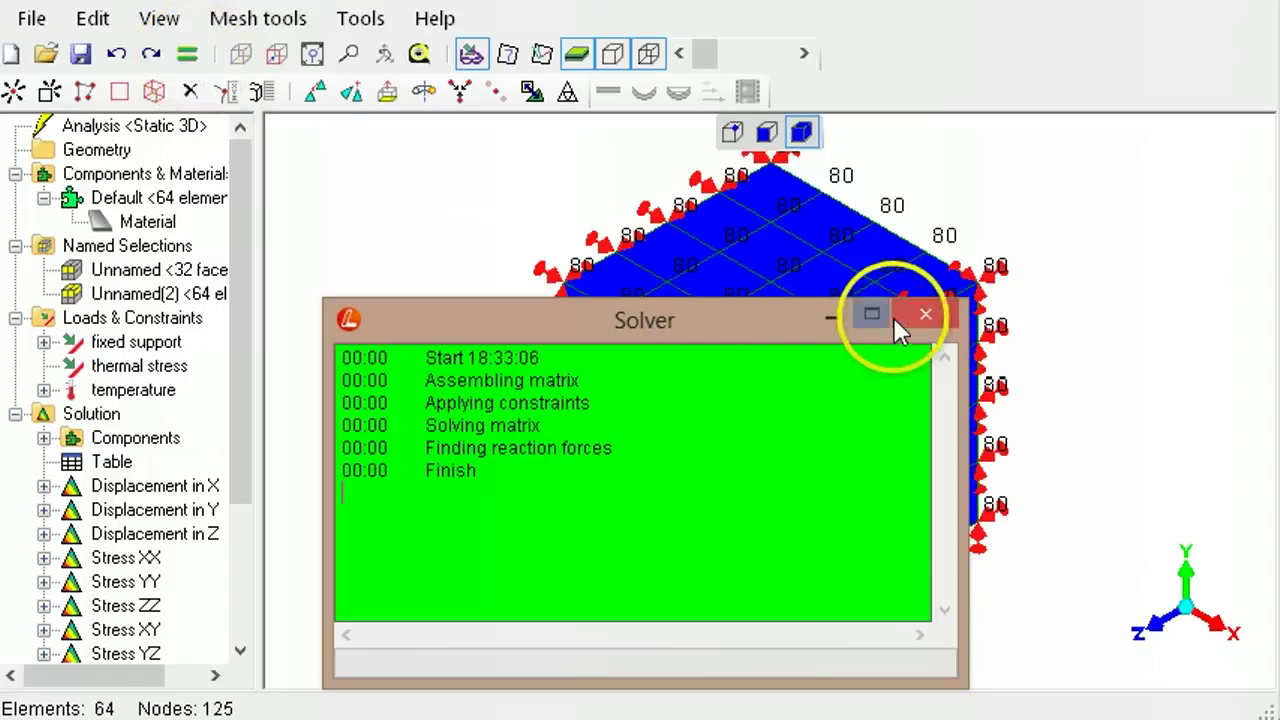
left_click(922, 316)
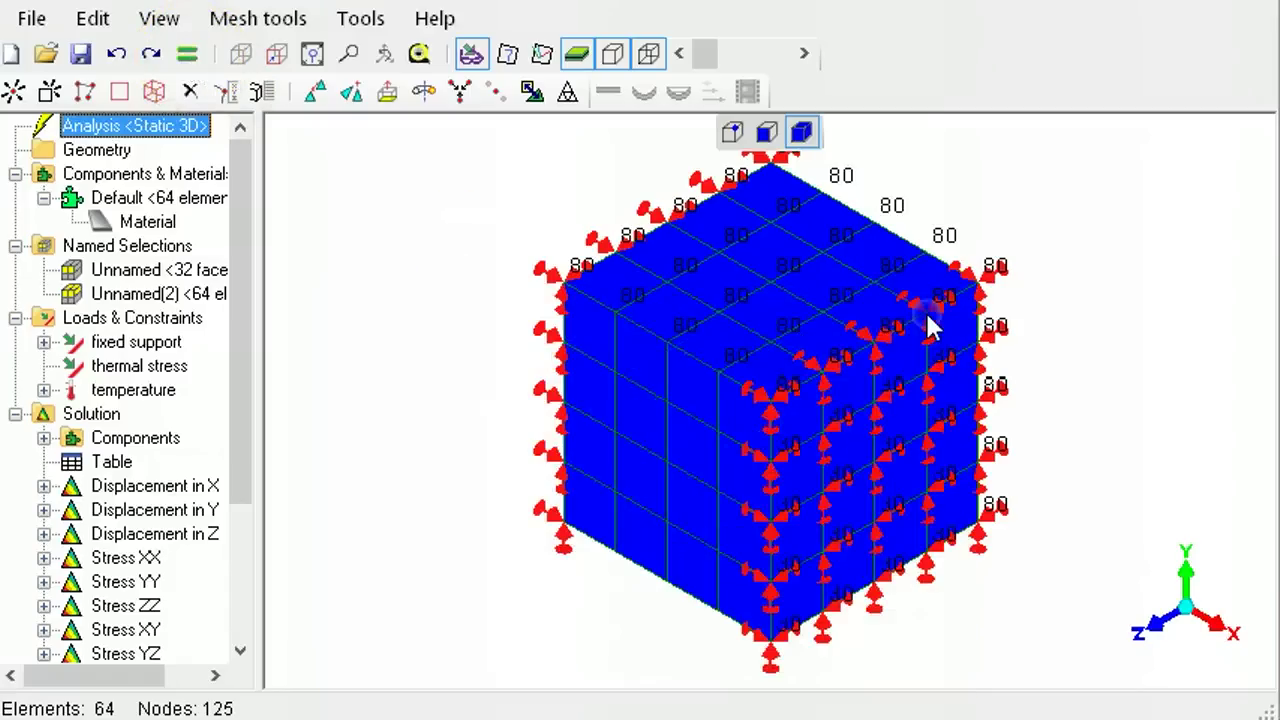
left_click(186, 514)
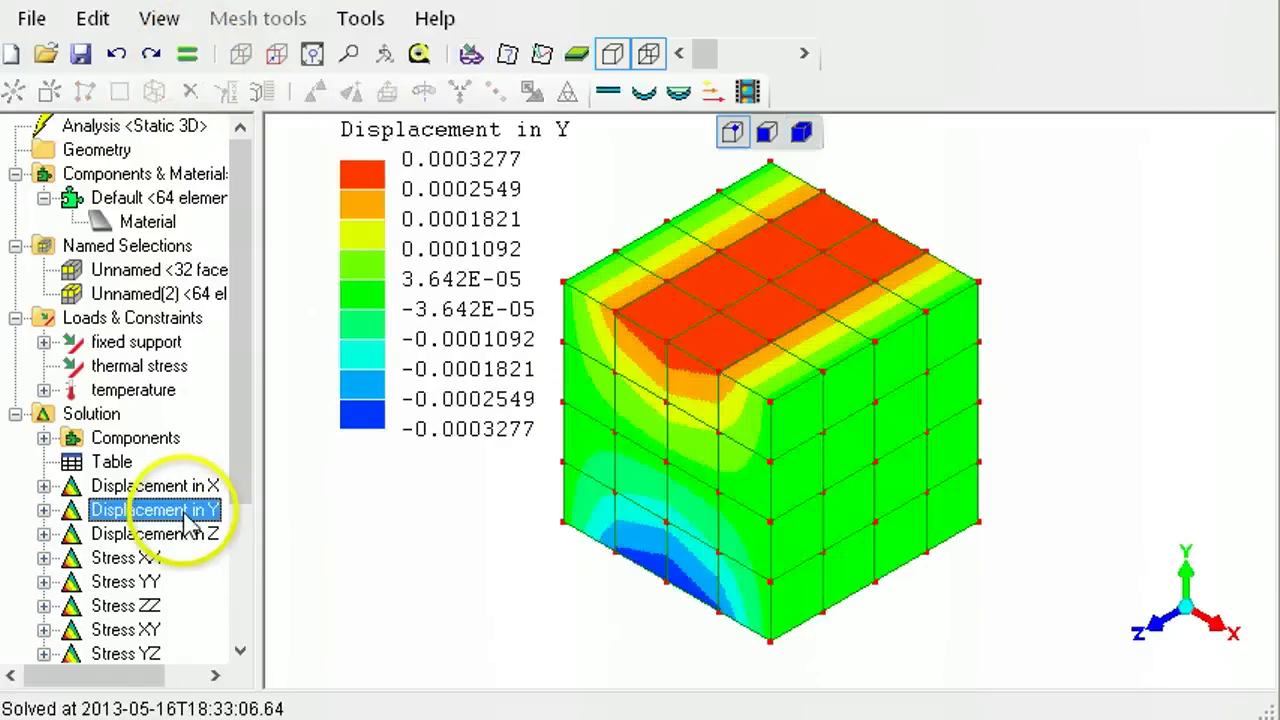
left_click(644, 91)
left_click(688, 591)
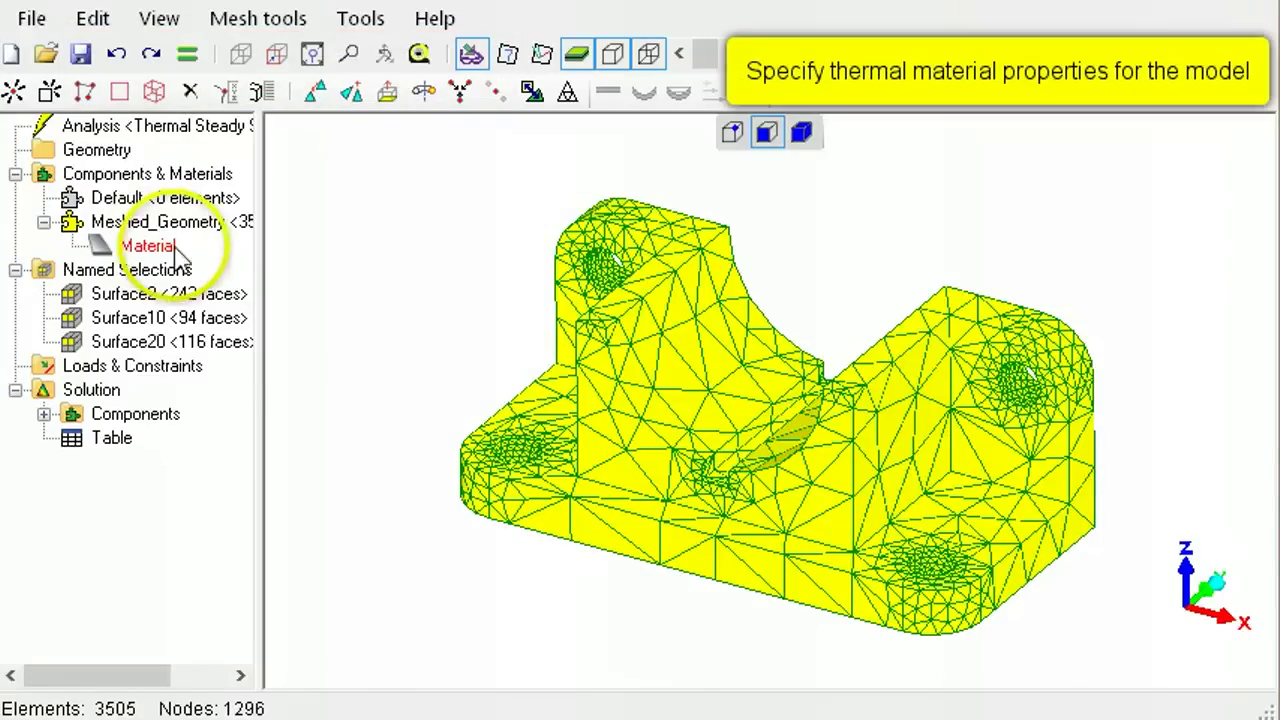
- Set the bracket material's thermal conductivity to 5
right_click(160, 245)
left_click(257, 297)
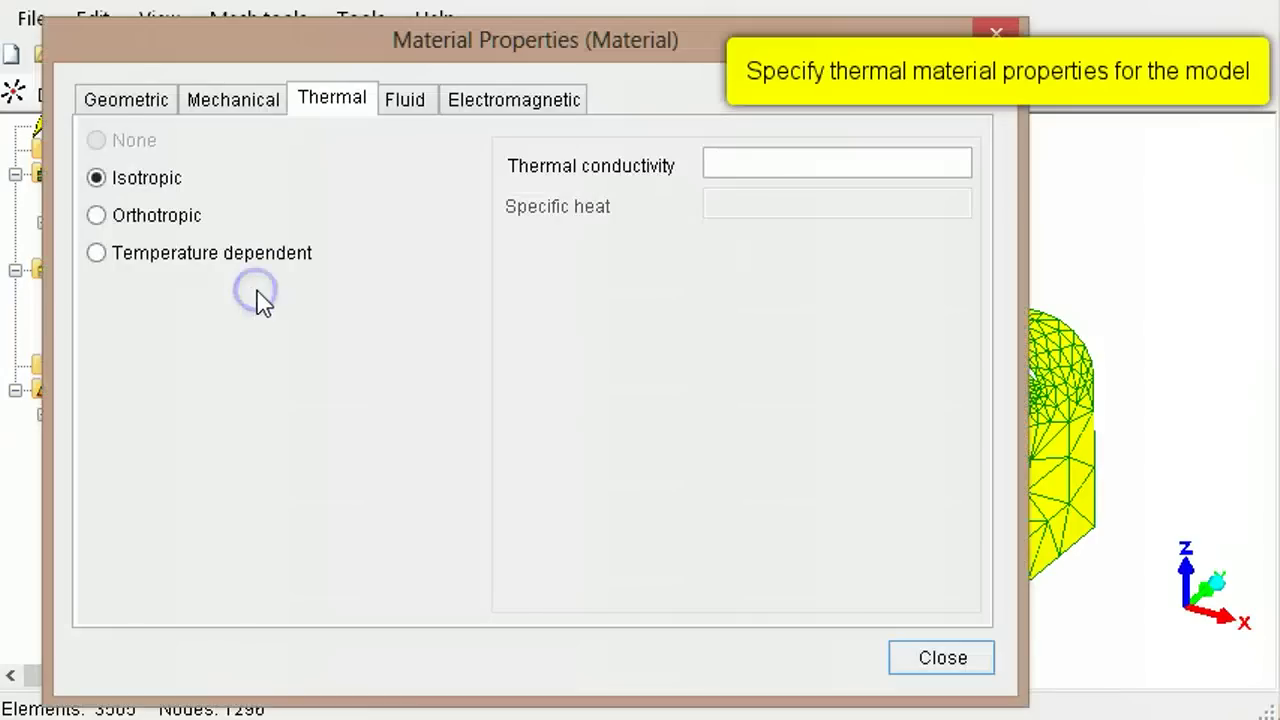
left_click(769, 167)
type("54")
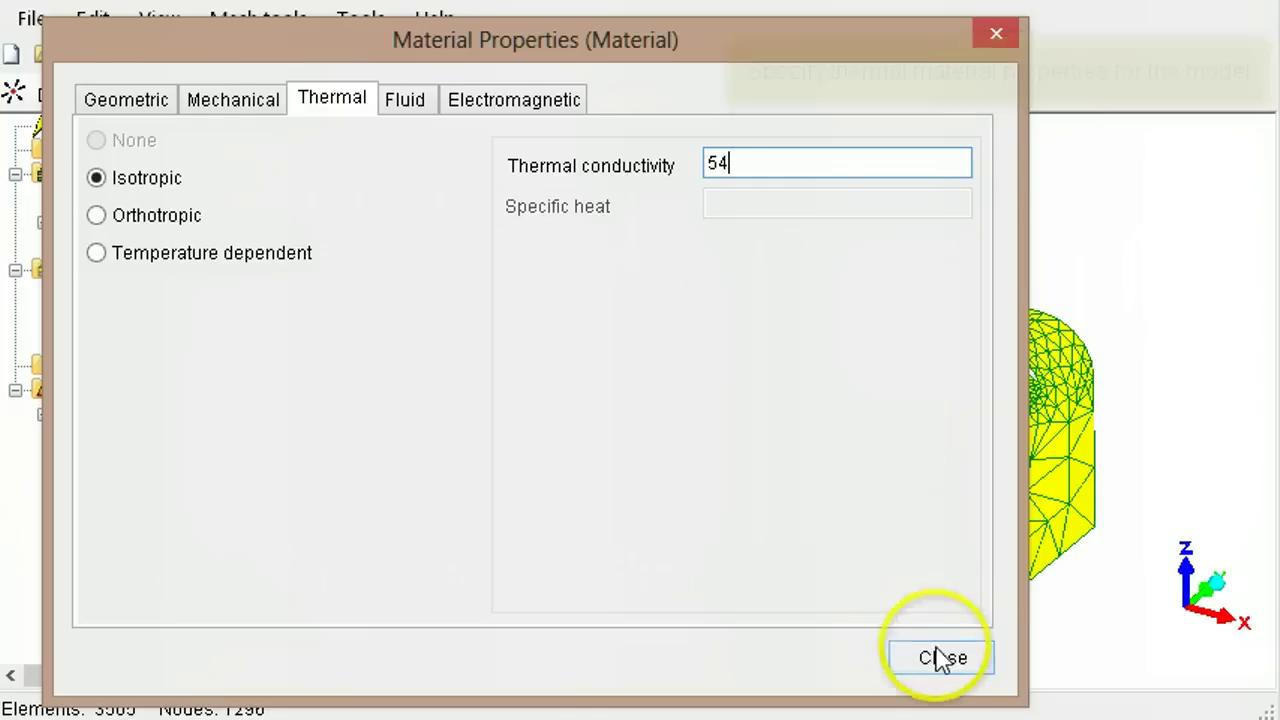
left_click(940, 657)
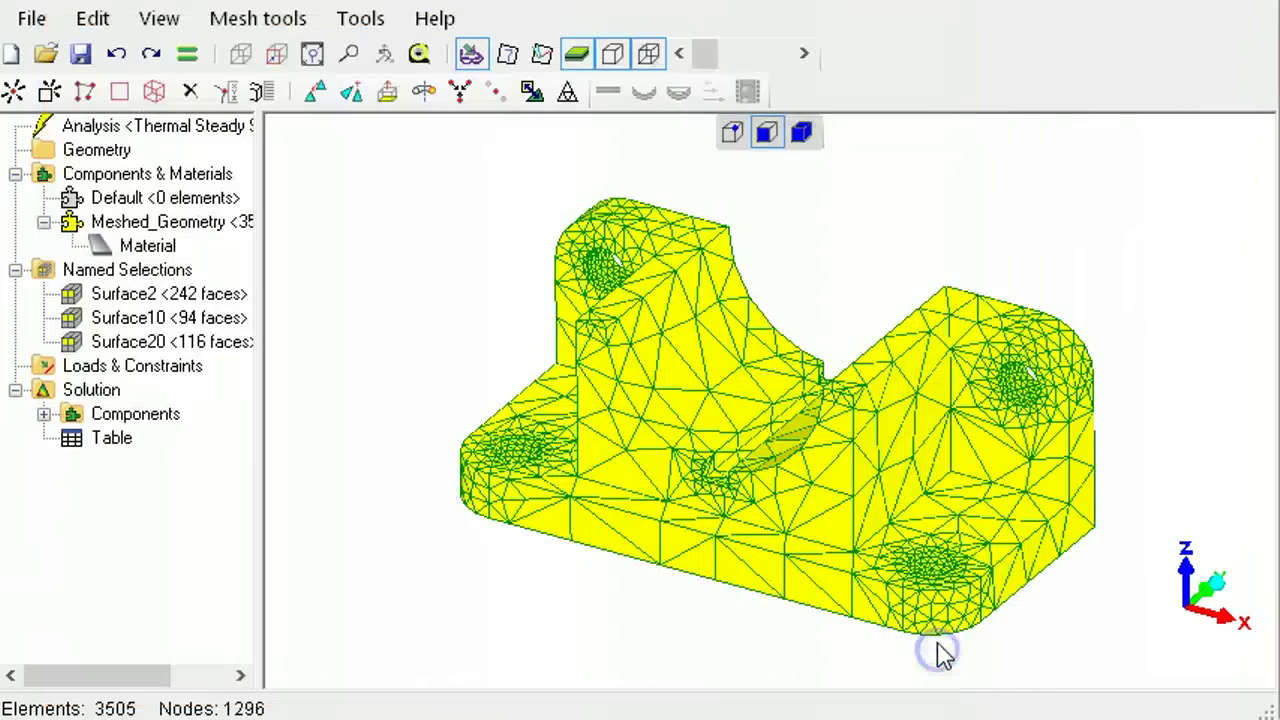
- Start a convection condition on Surface20 with ambient temperature 22
left_click(212, 346)
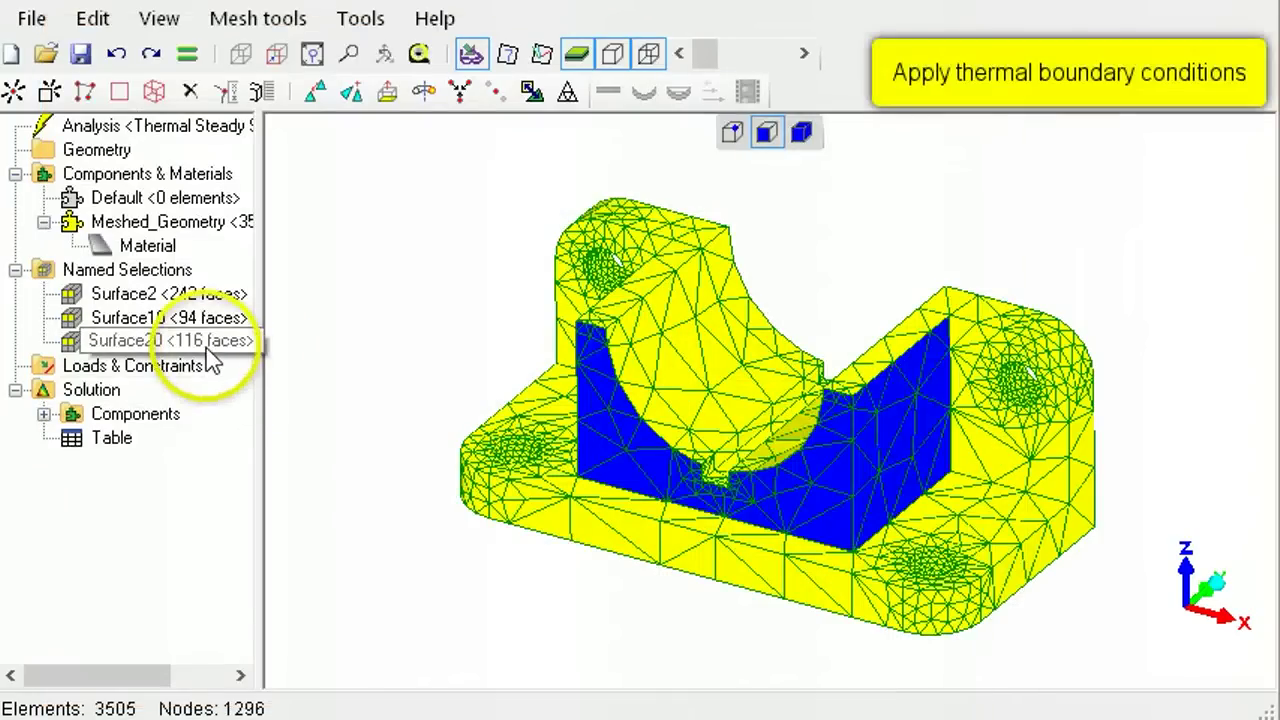
right_click(208, 346)
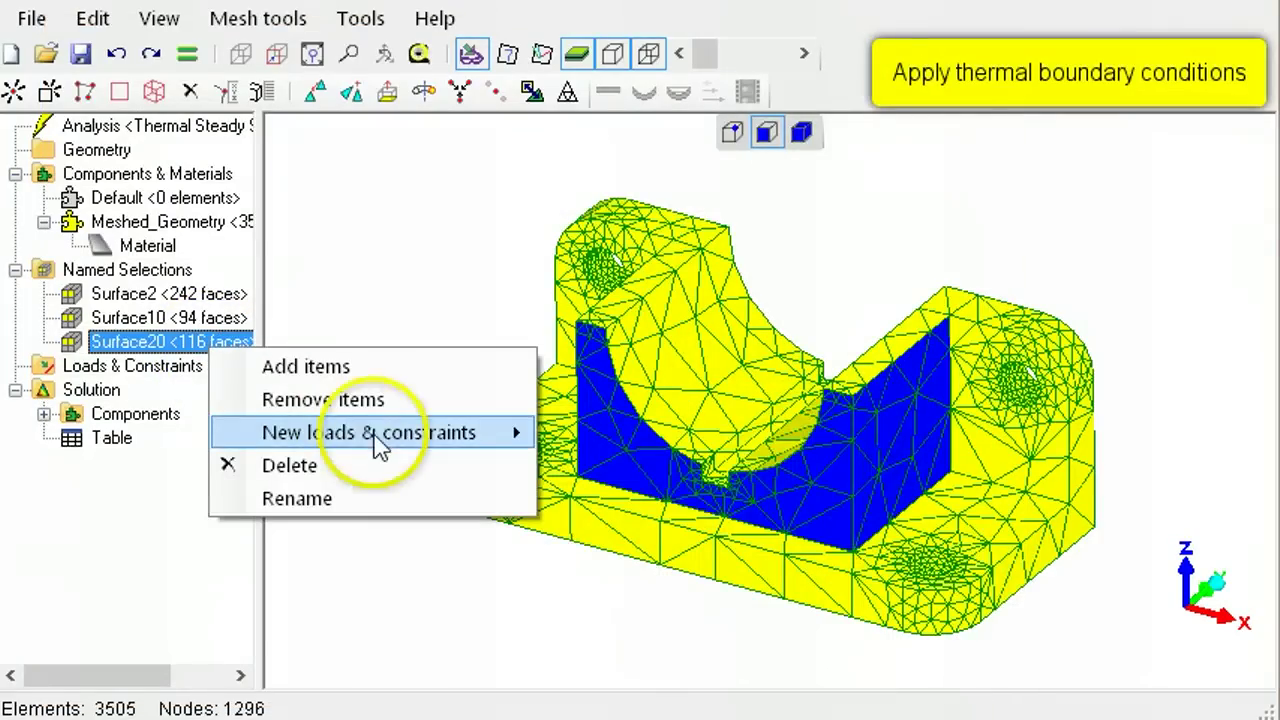
mouse_move(375, 440)
left_click(600, 536)
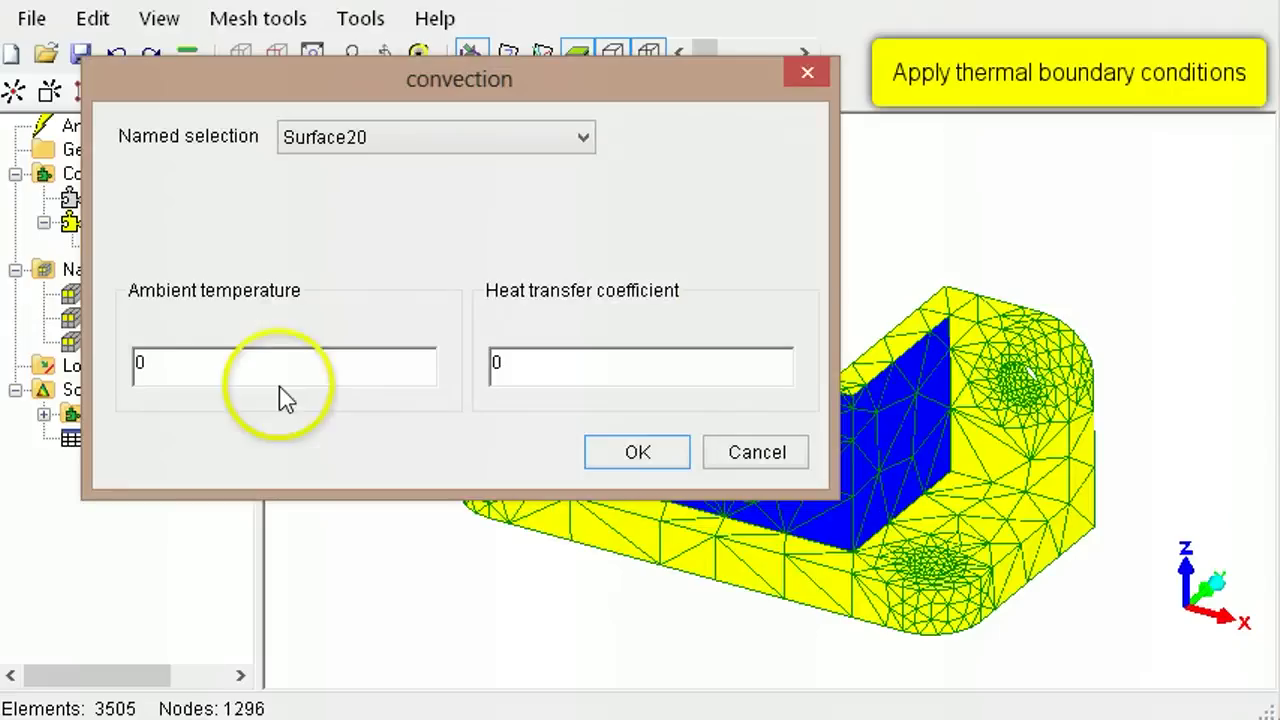
type("22")
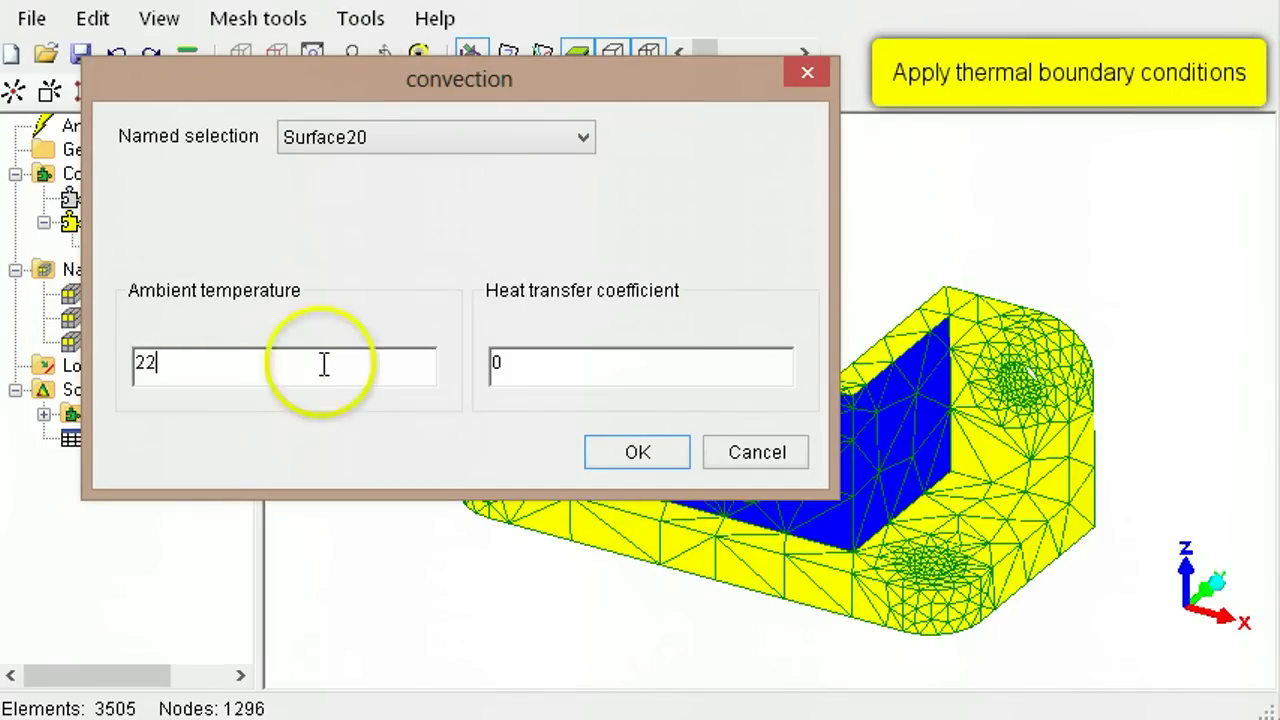
double_click(517, 364)
- Finish the Surface20 convection with coefficient 400, then fix Surface10 at temperature 80
type("400")
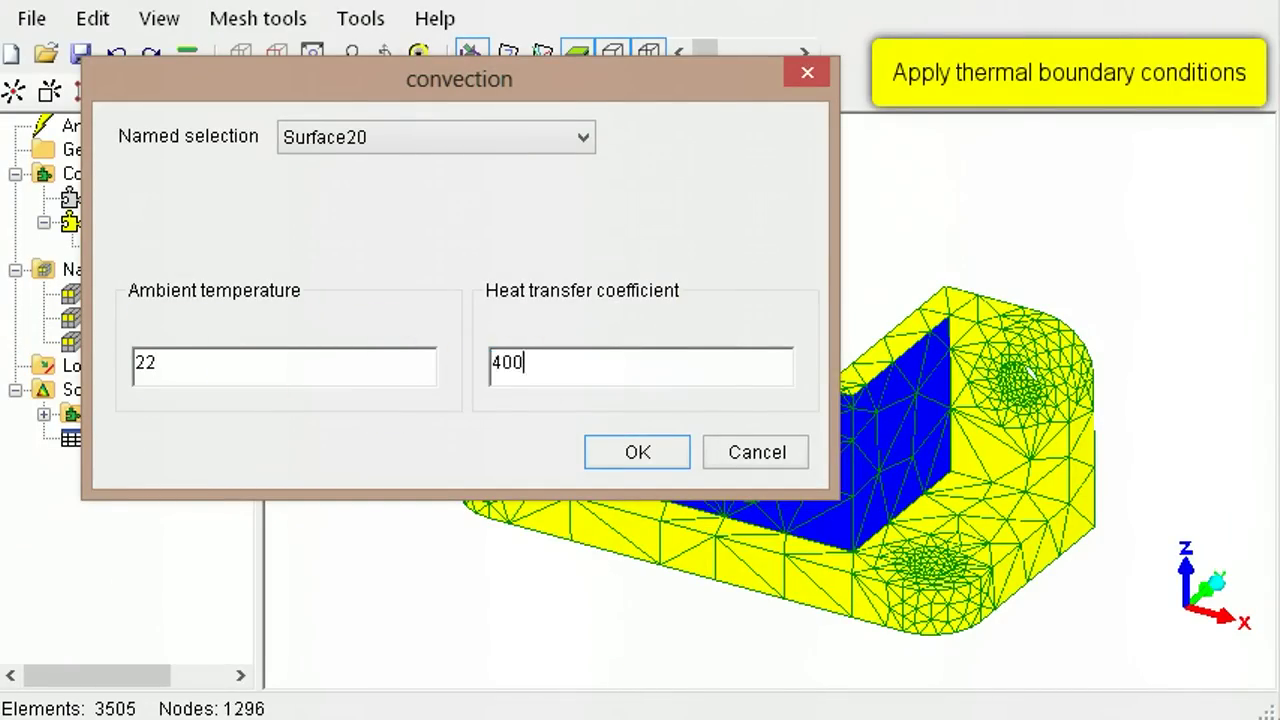
left_click(648, 456)
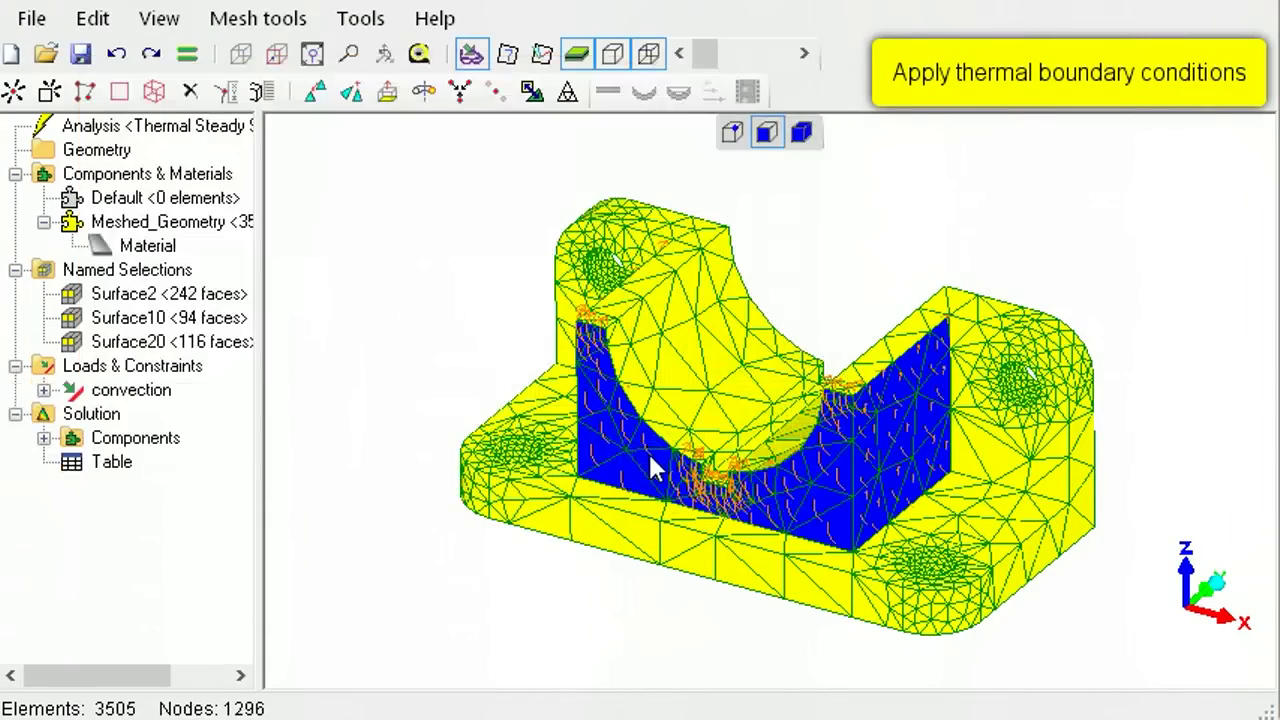
left_click(226, 319)
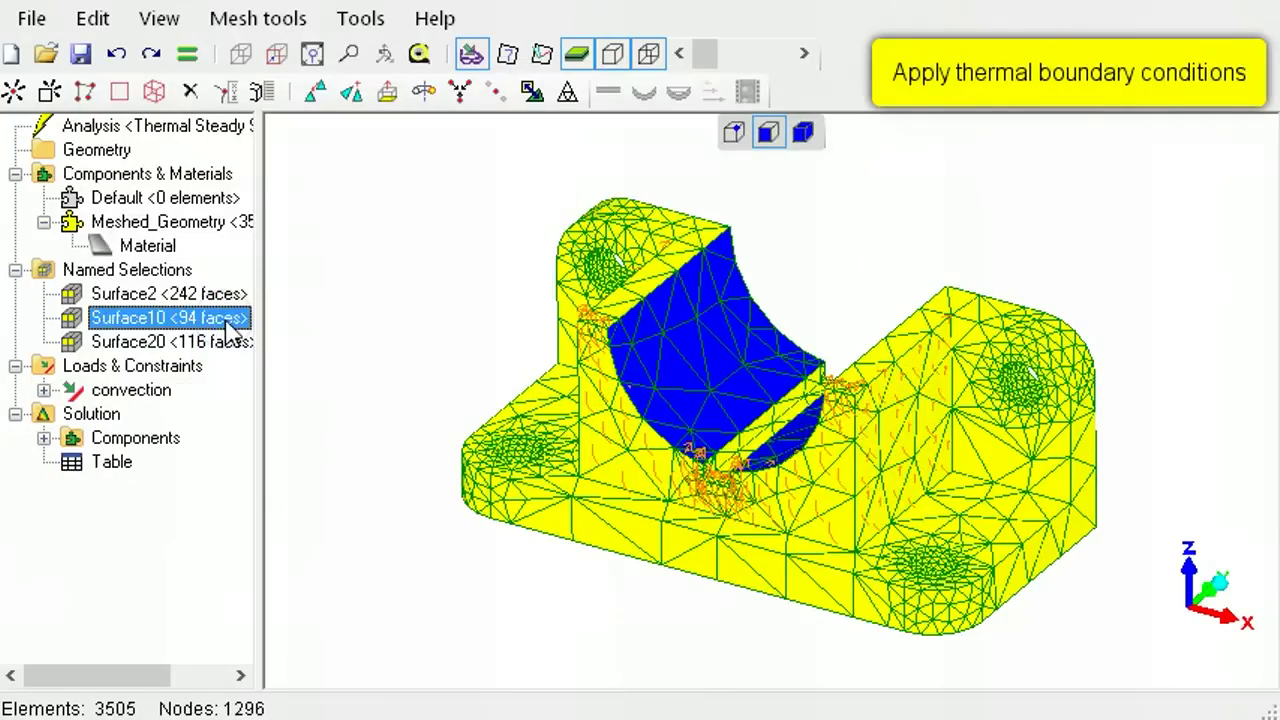
right_click(228, 328)
mouse_move(371, 405)
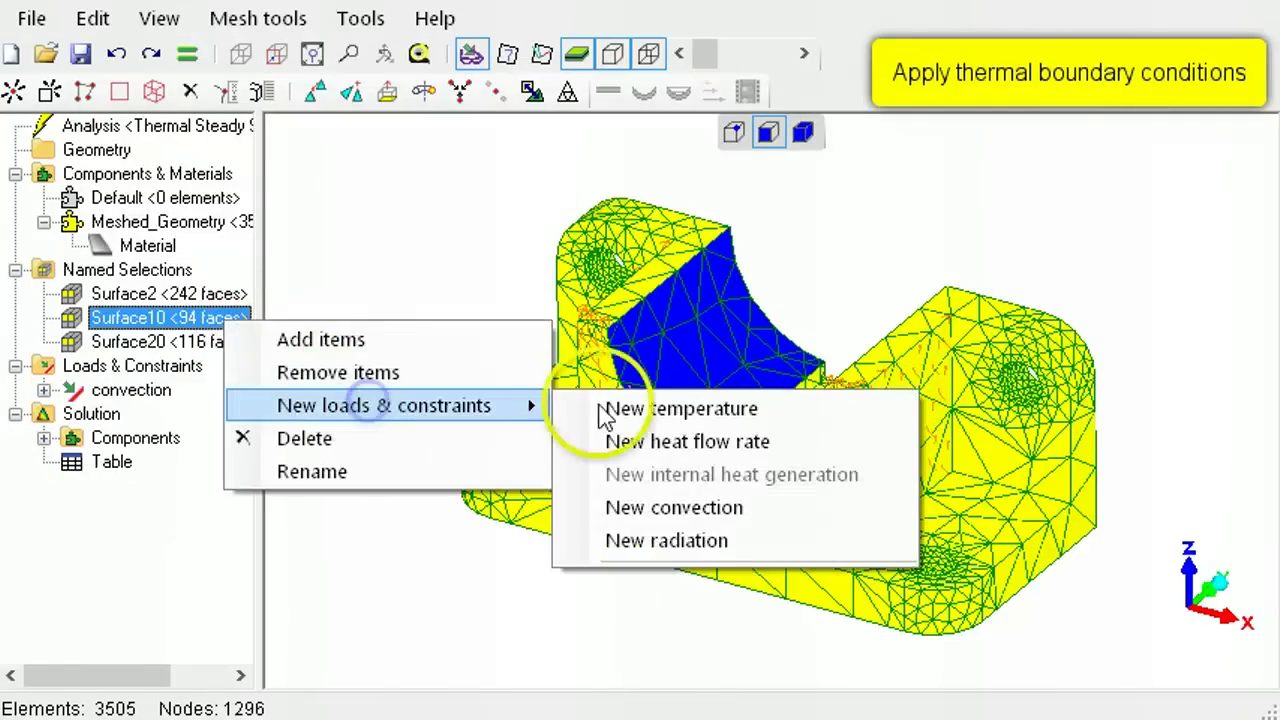
left_click(690, 410)
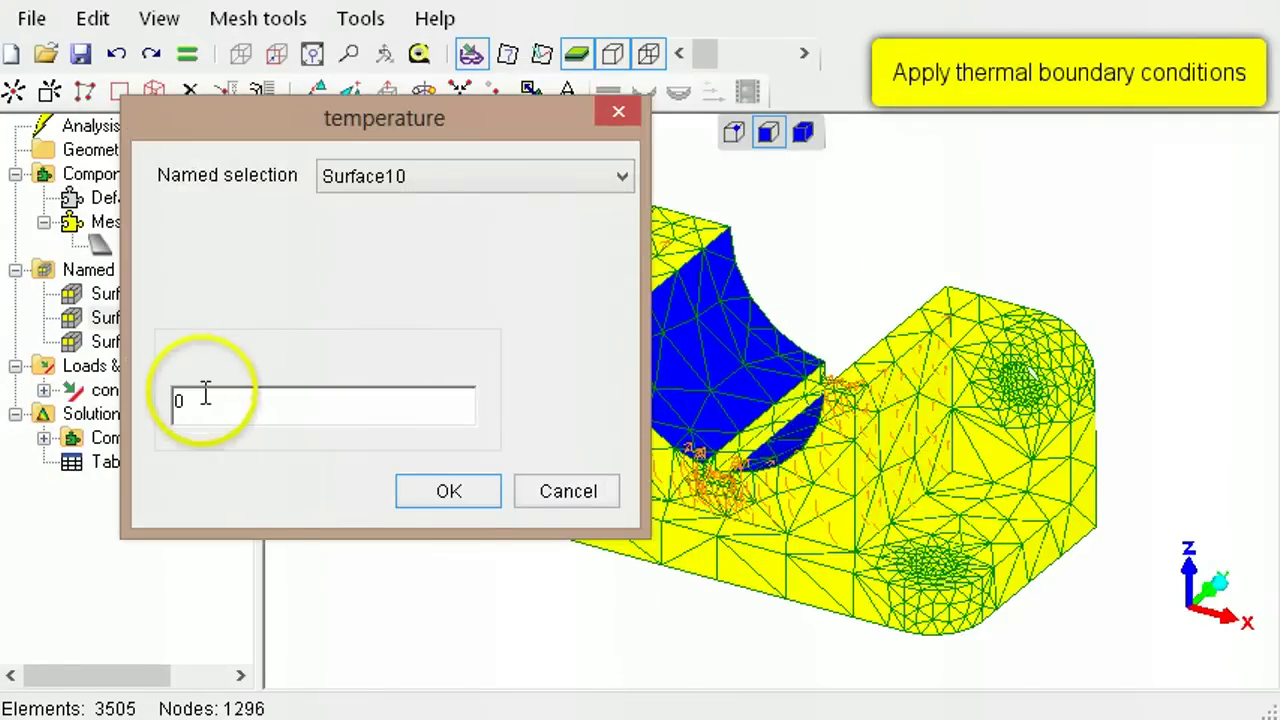
left_click_drag(205, 396, 118, 410)
type("80")
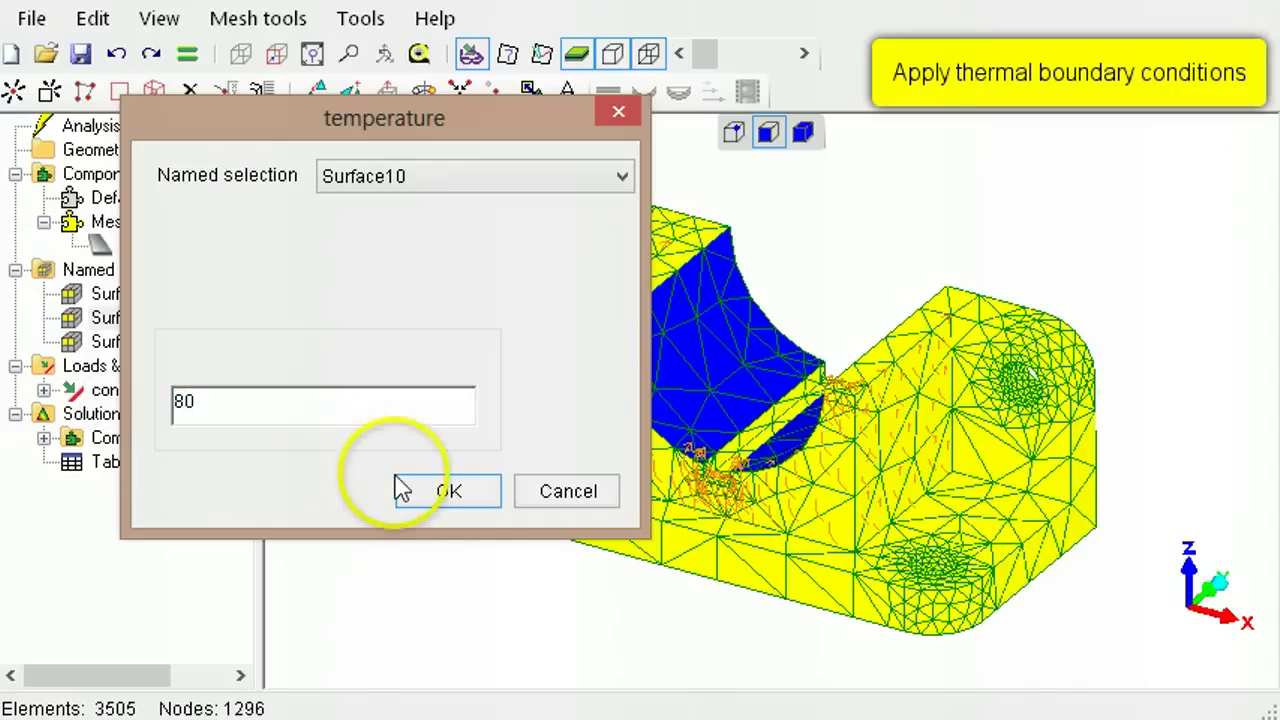
left_click(445, 490)
- Solve the thermal model and show bracket temperature contours from 36.37 to 80
left_click(135, 414)
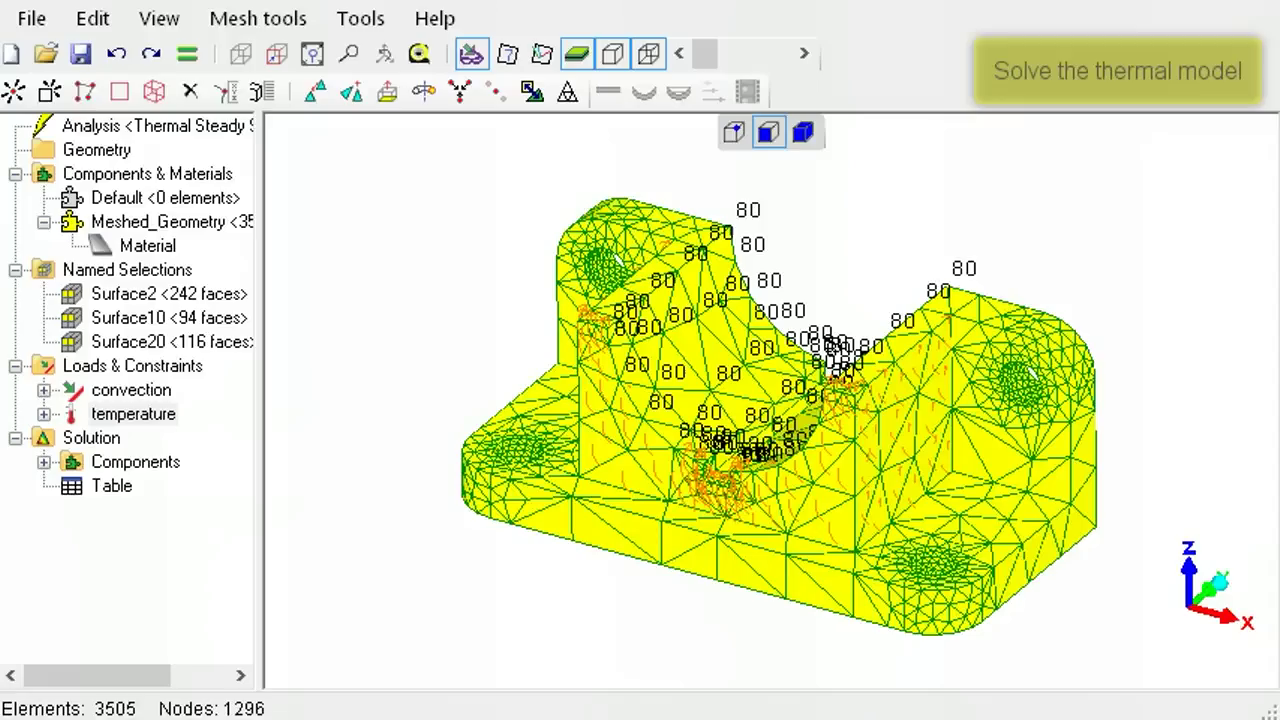
left_click(187, 55)
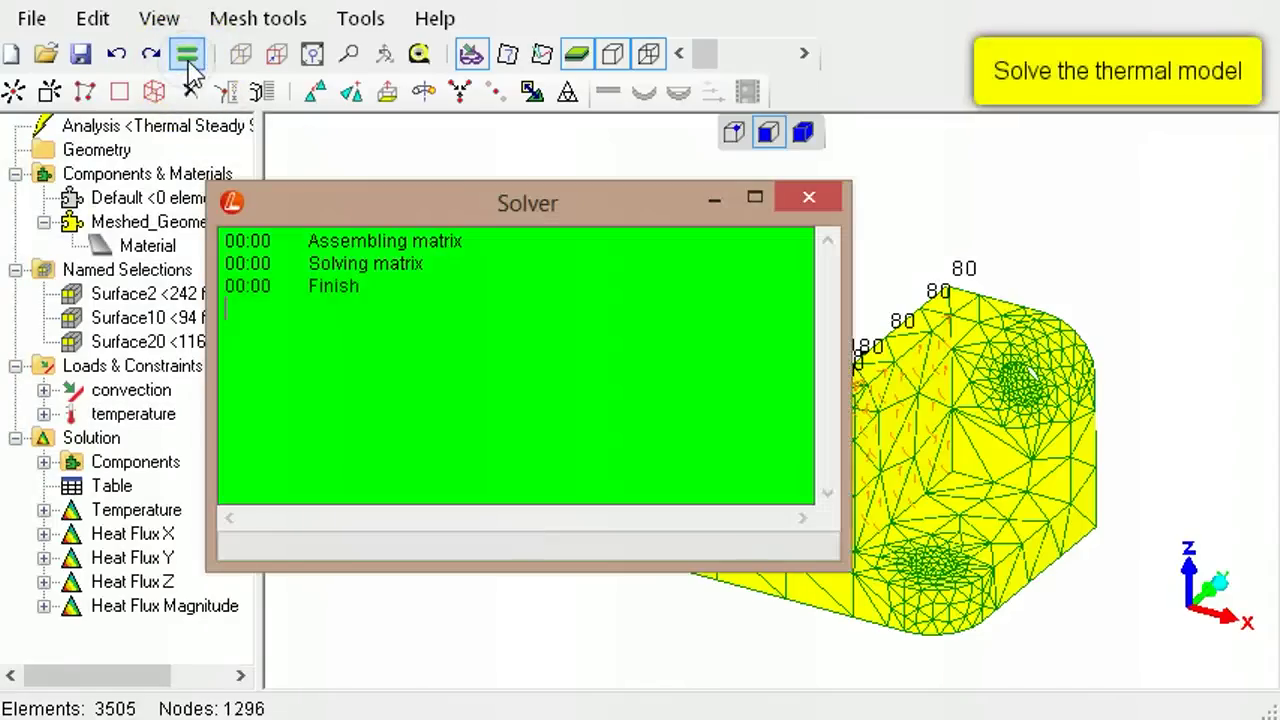
left_click(808, 199)
left_click(156, 517)
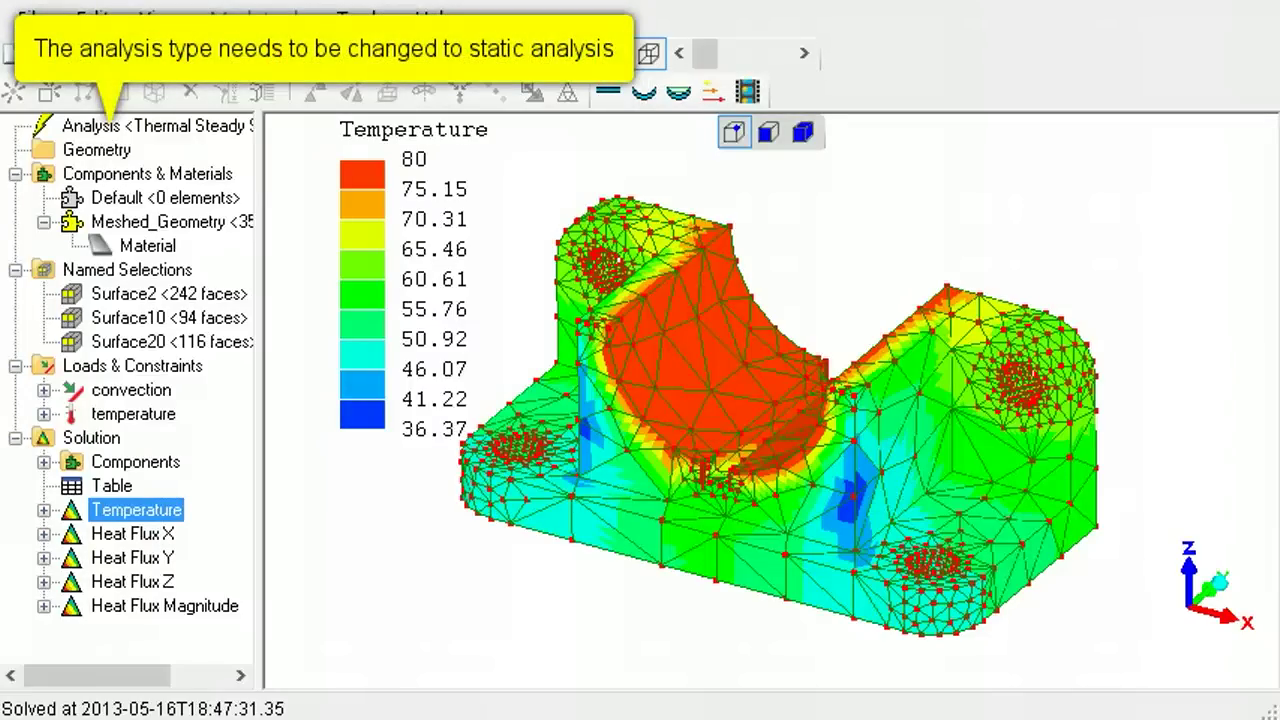
- Switch the bracket analysis type from Thermal Steady State to Static 3D
right_click(207, 128)
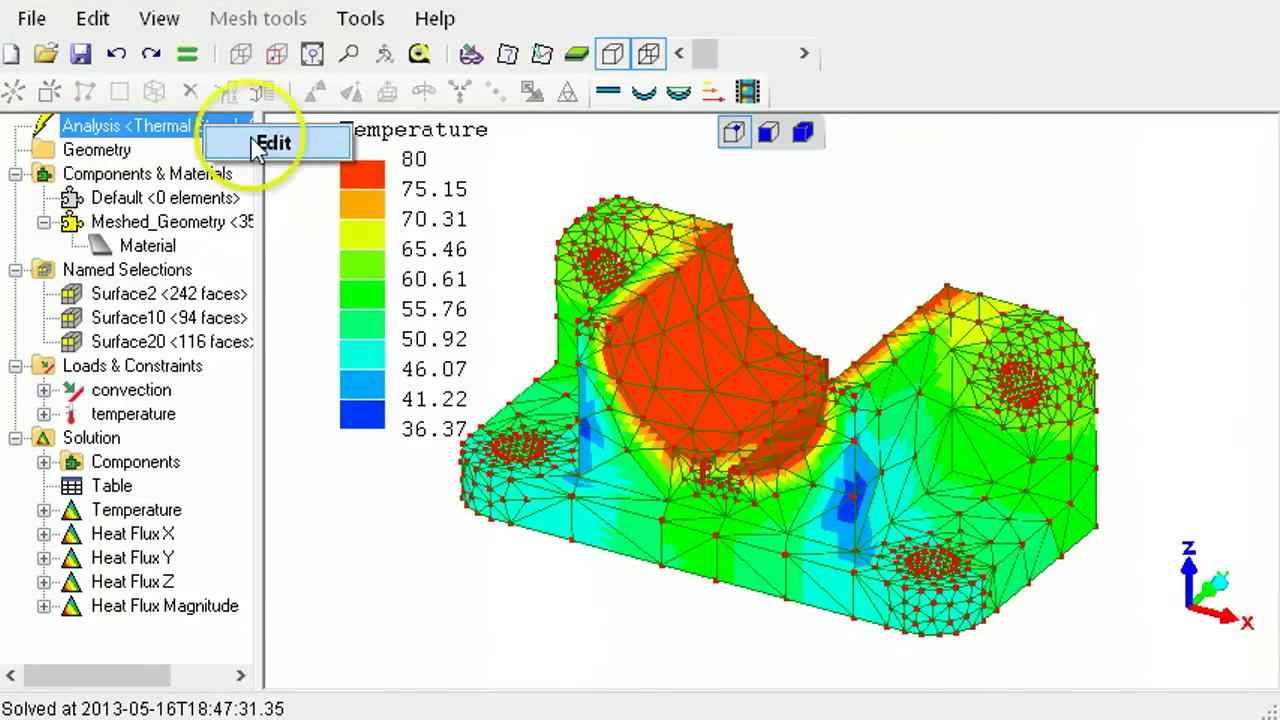
left_click(314, 148)
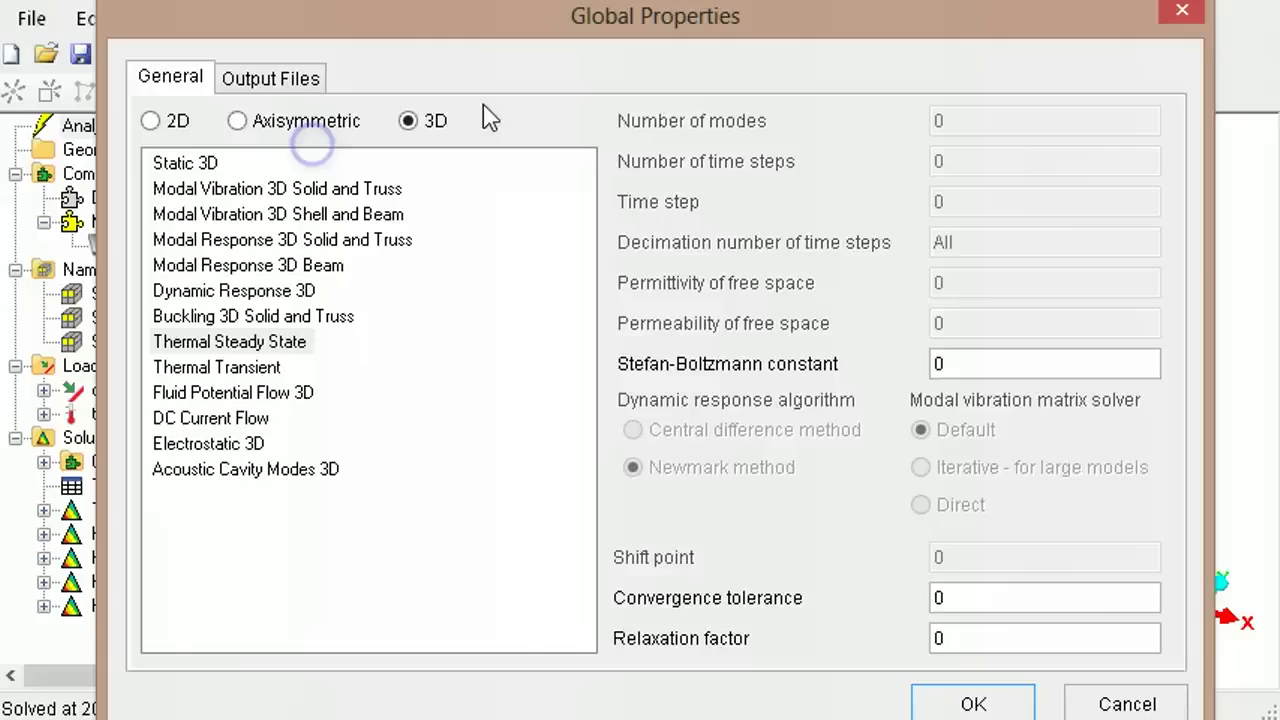
left_click(206, 163)
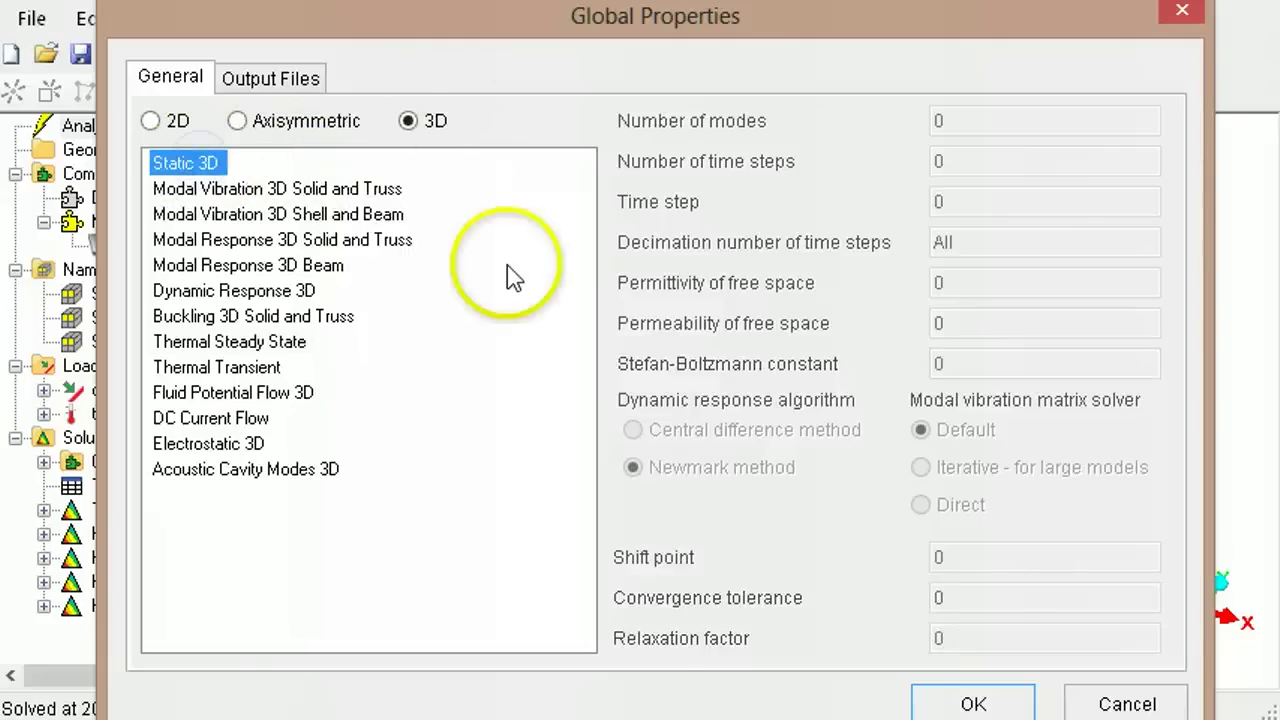
left_click(973, 703)
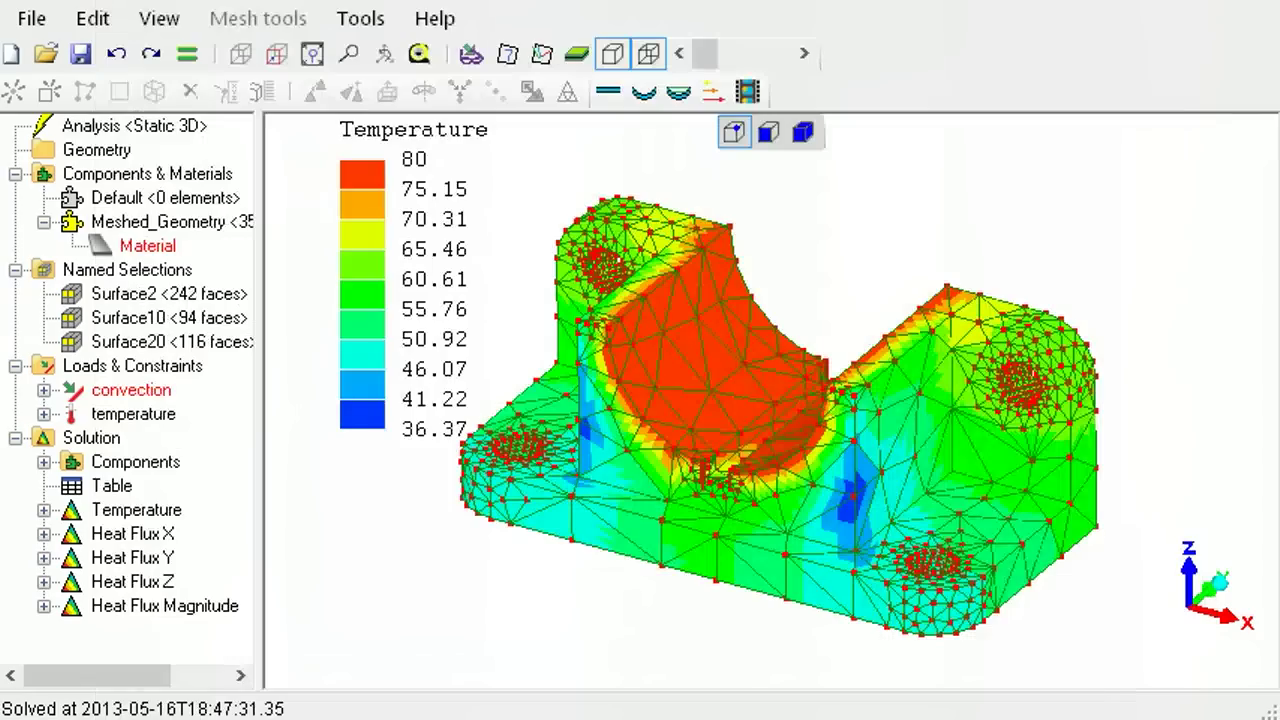
- Set the material's Young's modulus to 200E09 and thermal expansion coefficient to 11E-06
left_click(162, 247)
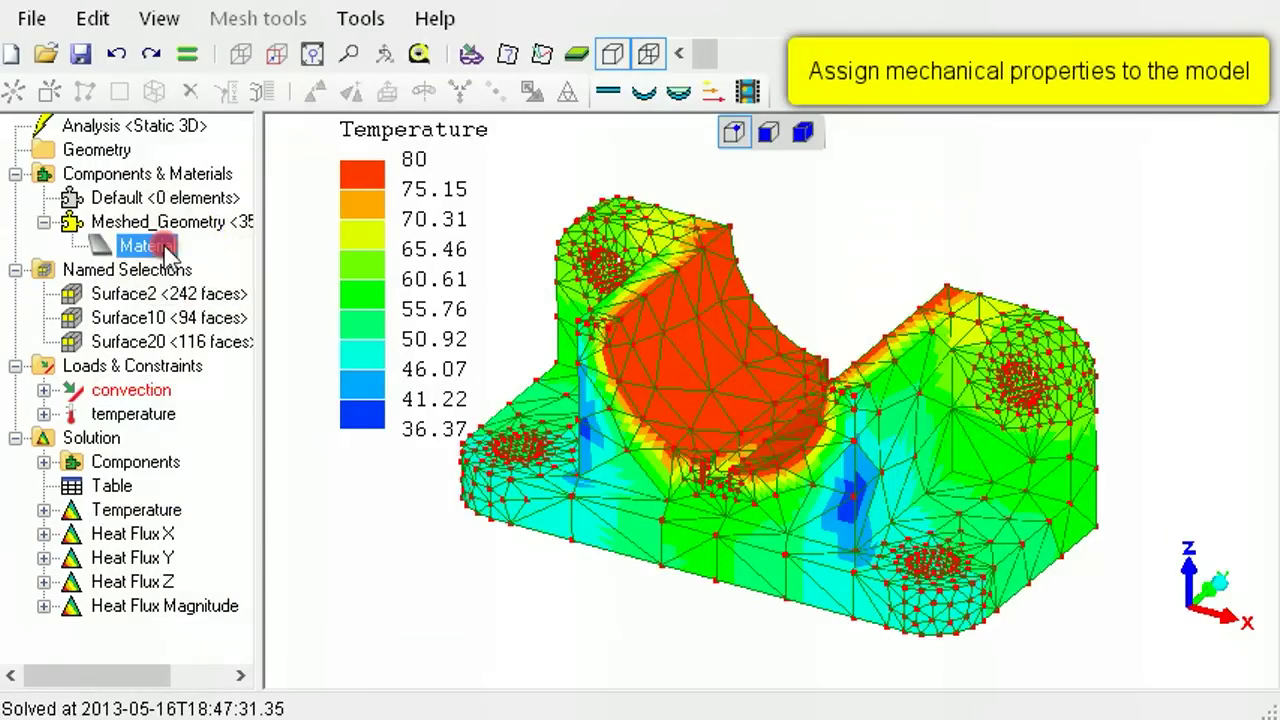
right_click(167, 254)
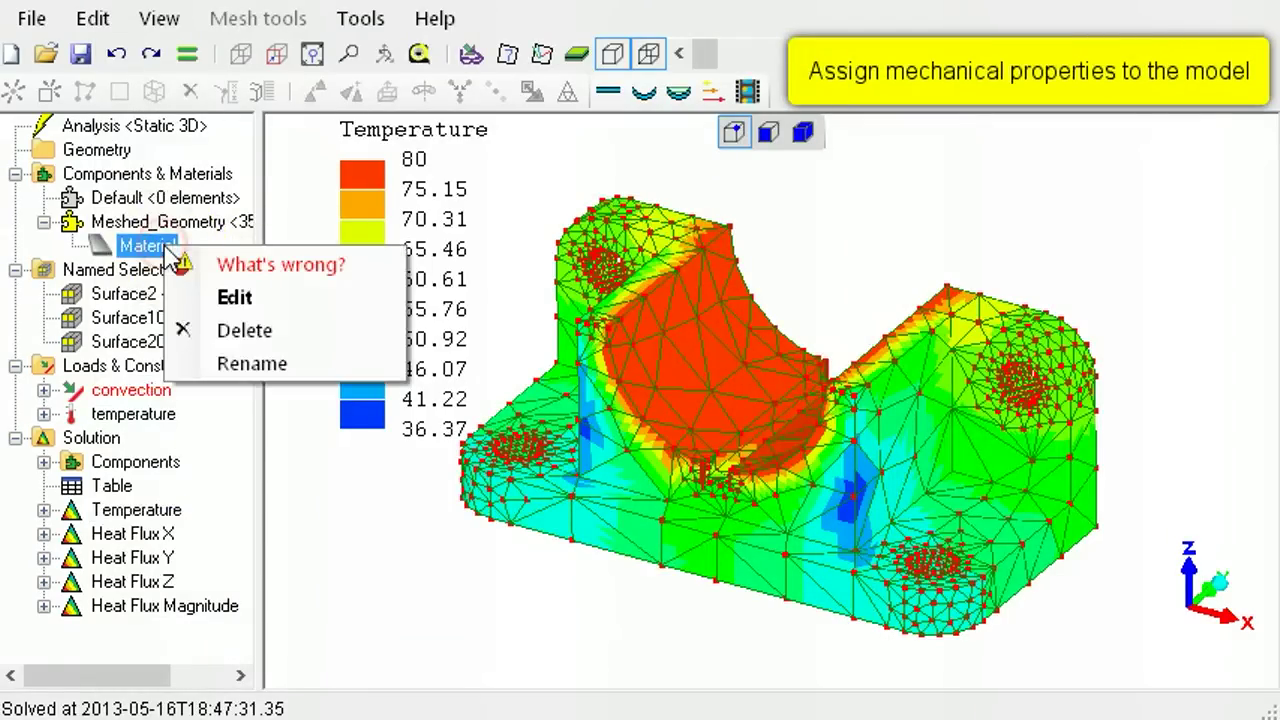
left_click(276, 300)
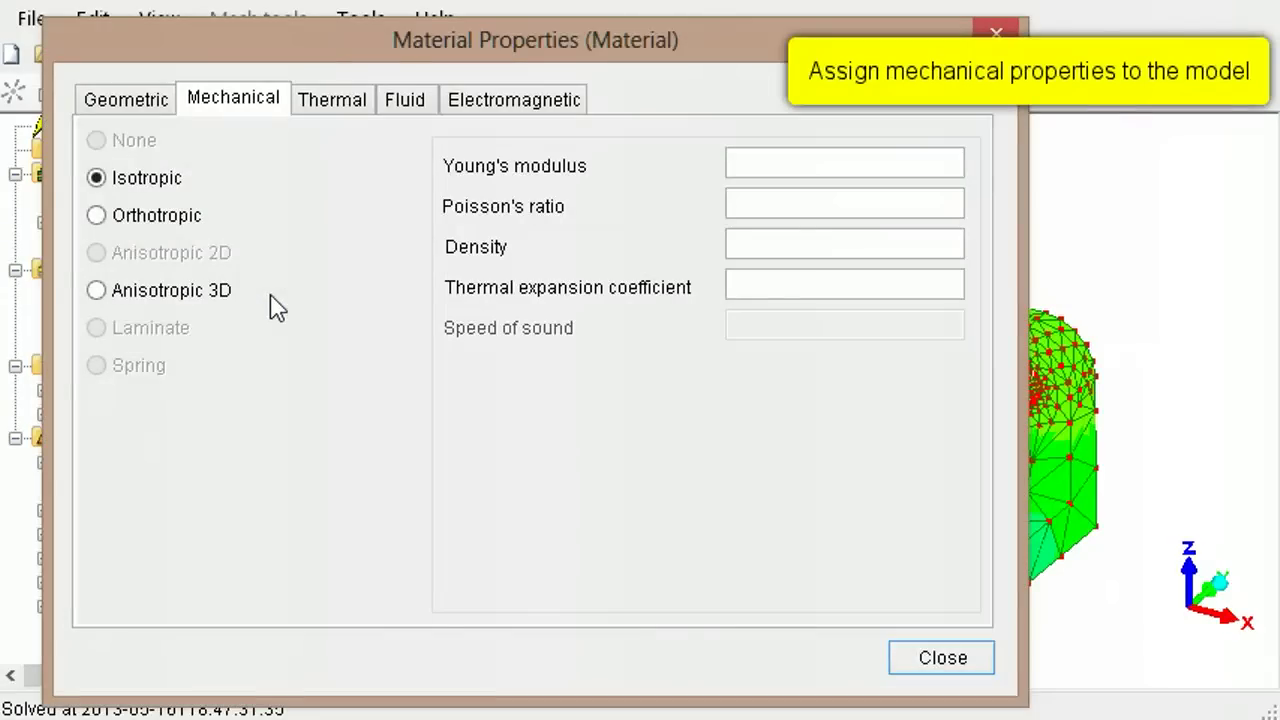
left_click(768, 164)
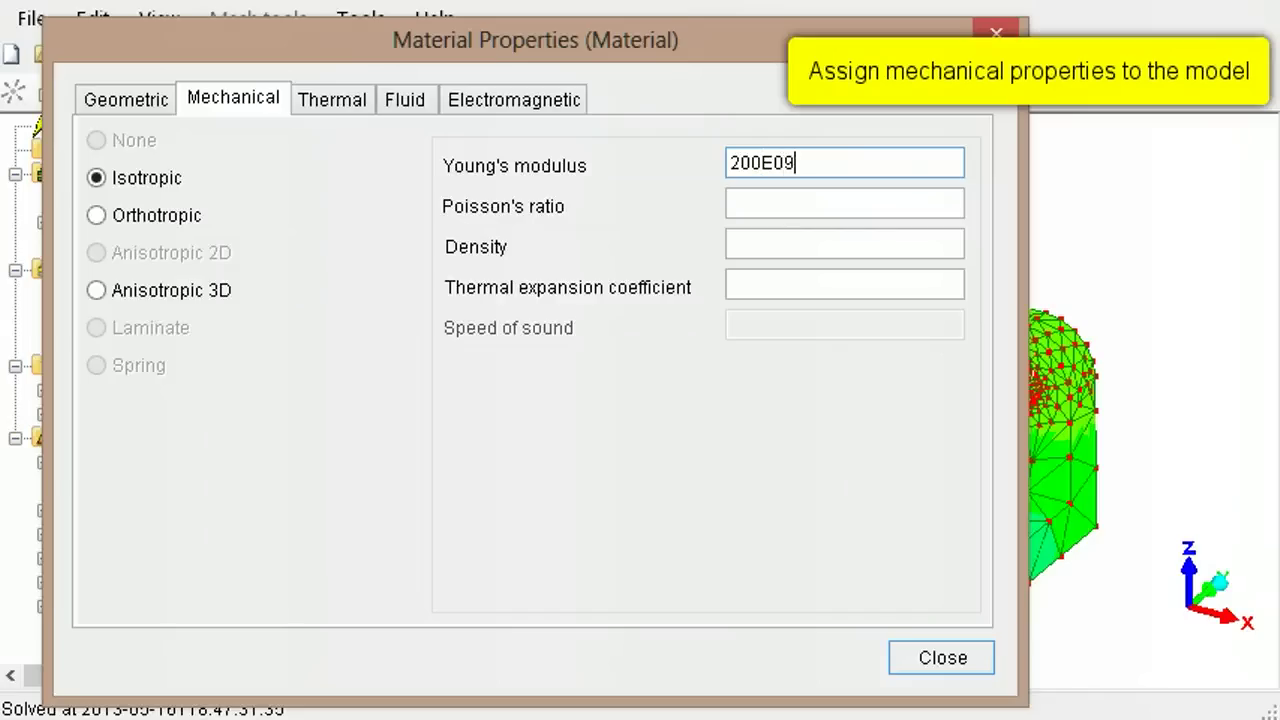
left_click(815, 283)
type("11E-06")
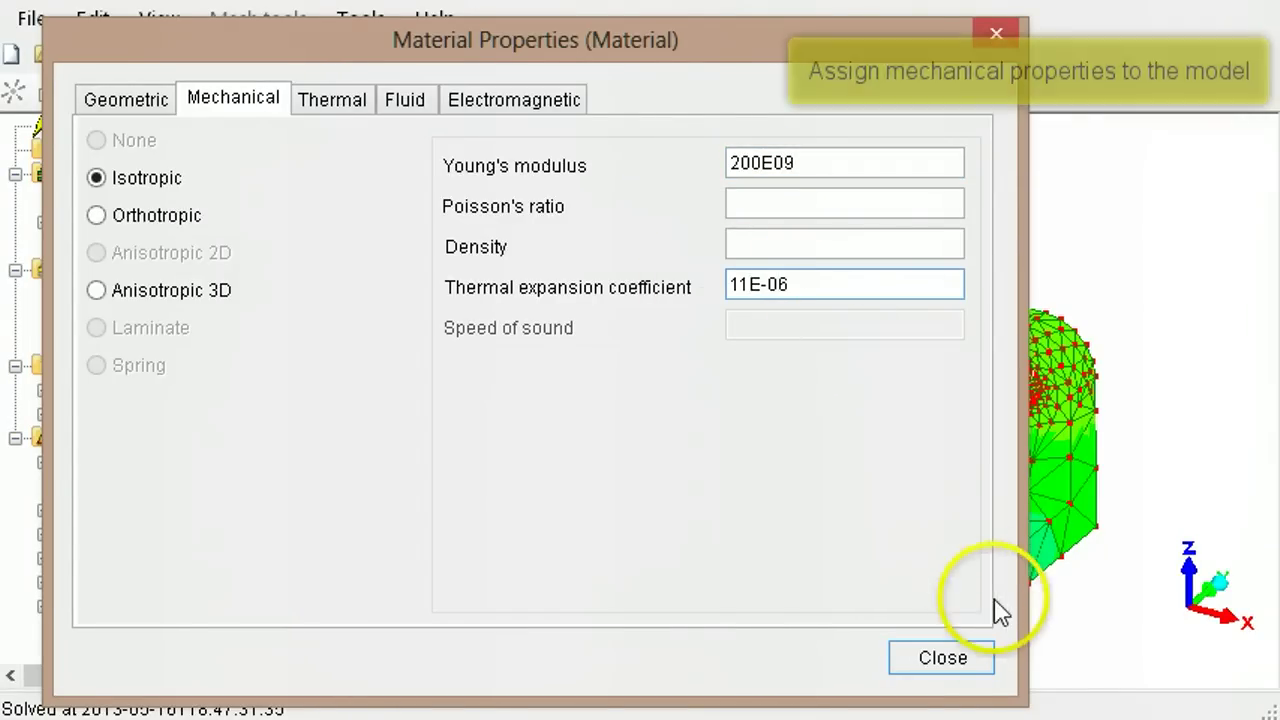
left_click(966, 658)
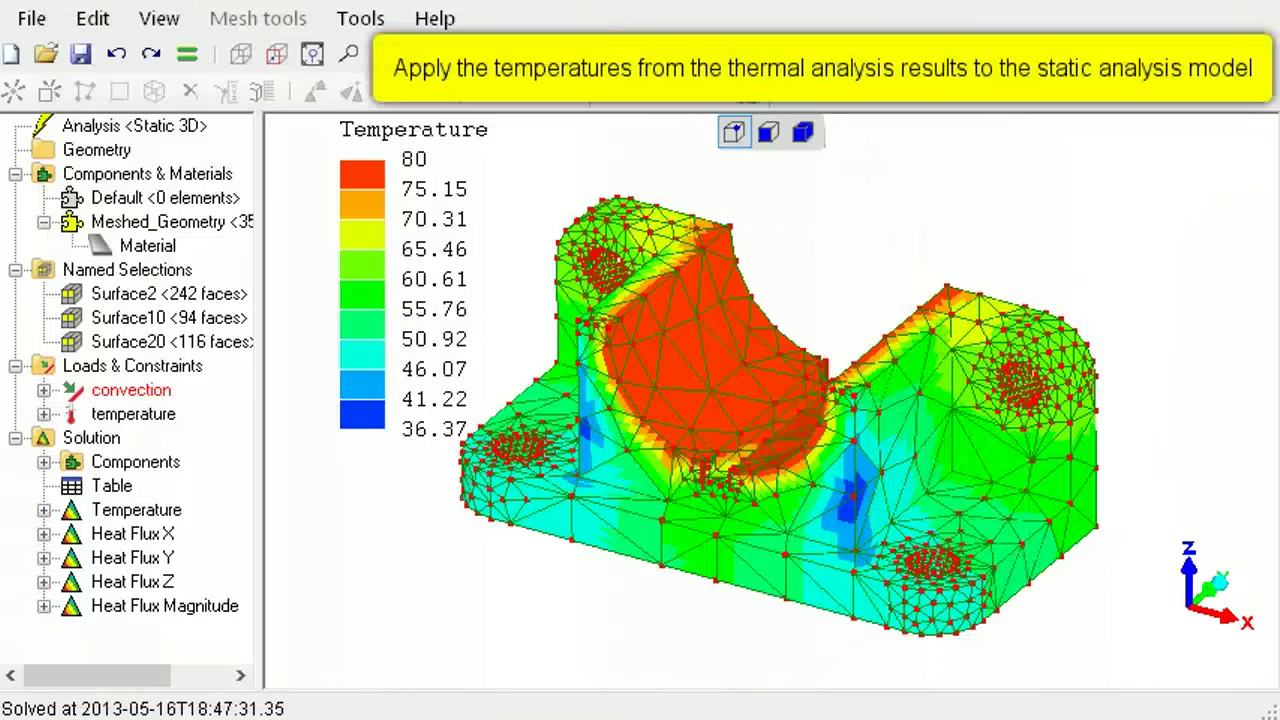
- Transfer the thermal solution temperatures onto the bracket's 1296 nodes as a node temperature load
right_click(171, 368)
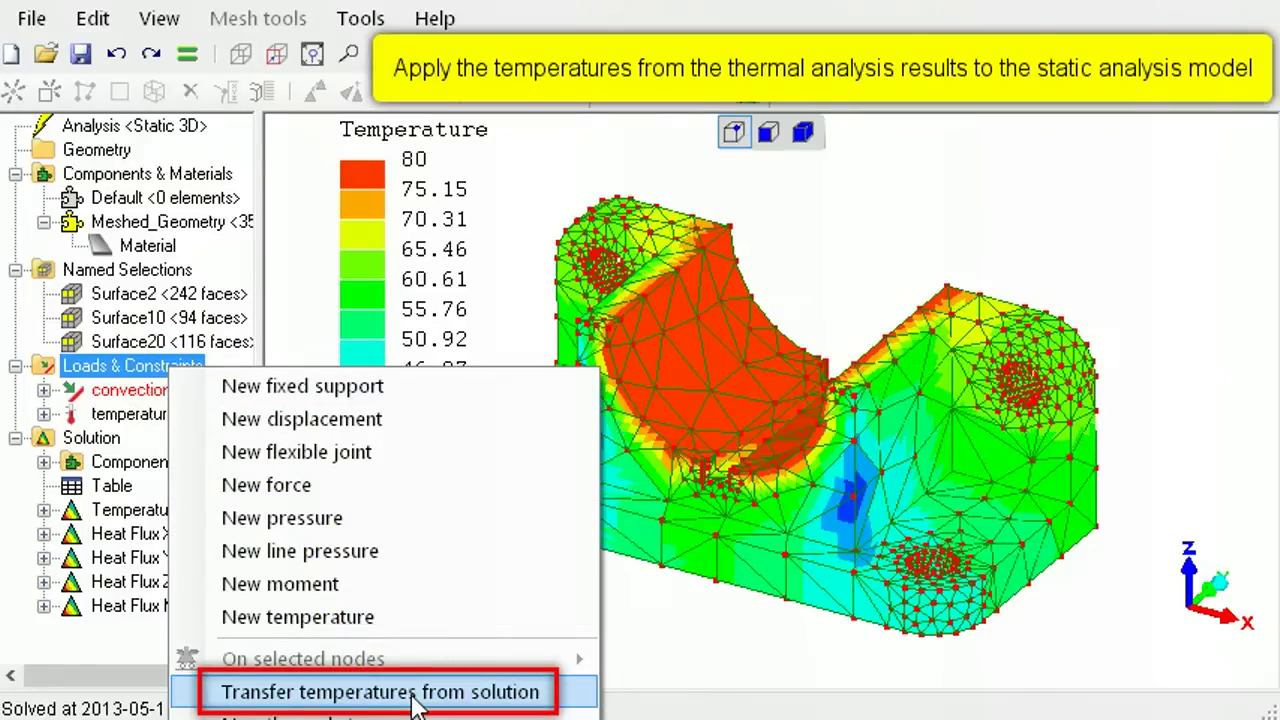
left_click(410, 692)
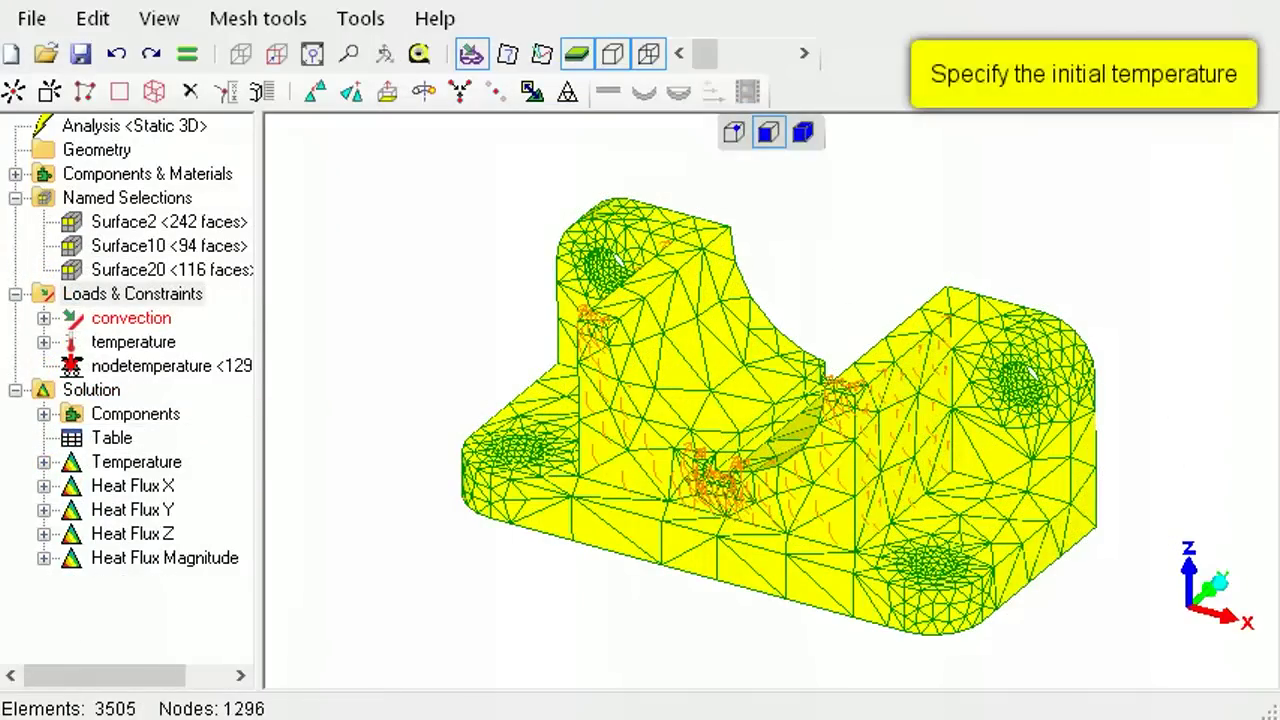
- Add a thermal stress load to the bracket using reference temperature 22
right_click(165, 296)
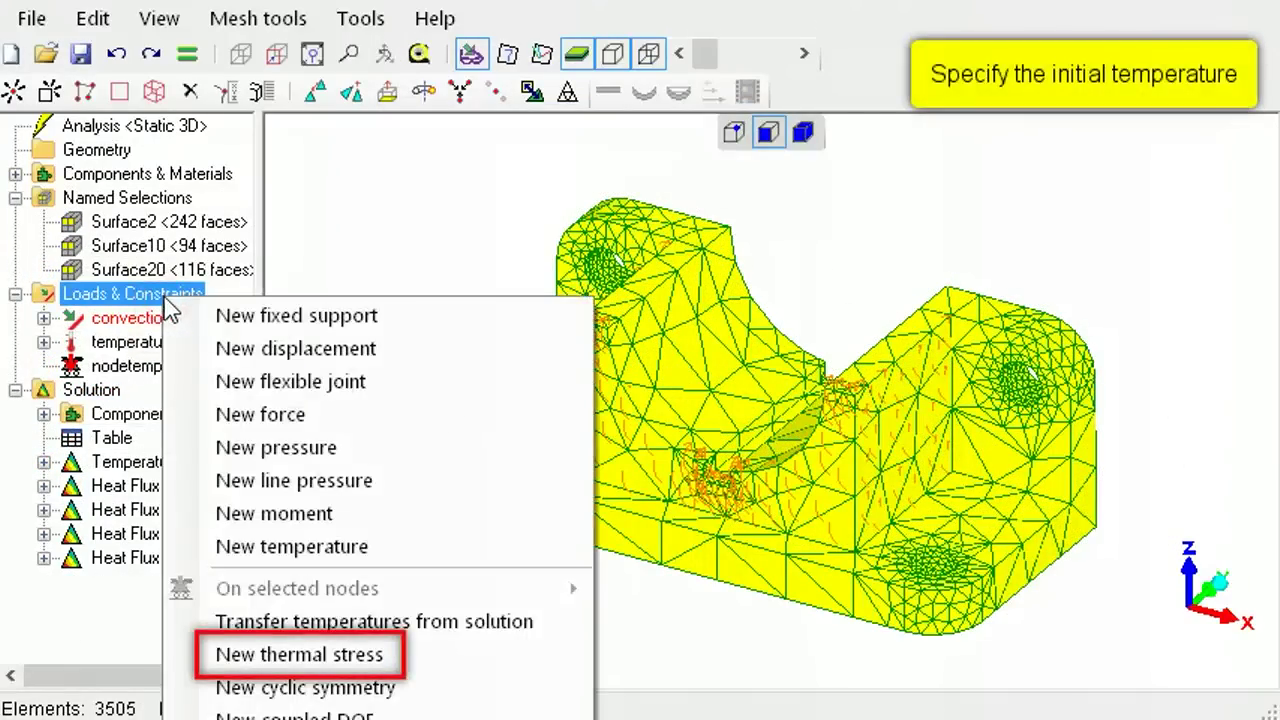
left_click(383, 655)
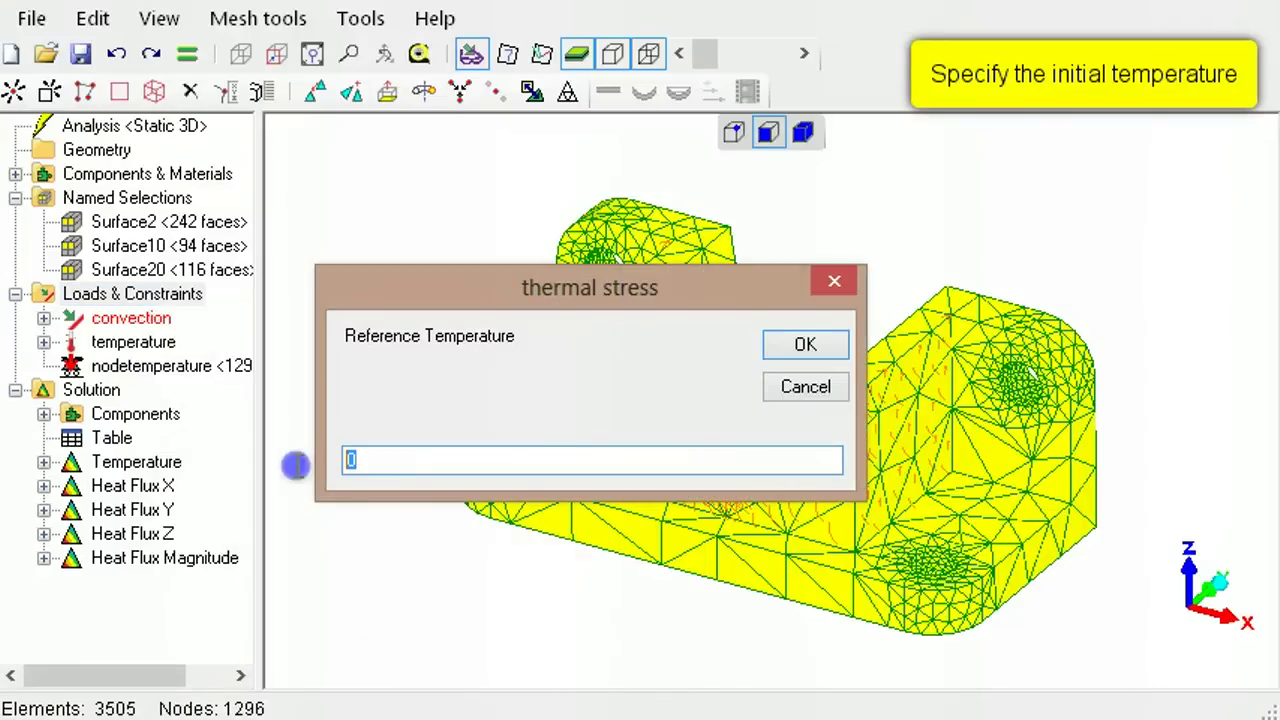
type("22")
left_click(815, 343)
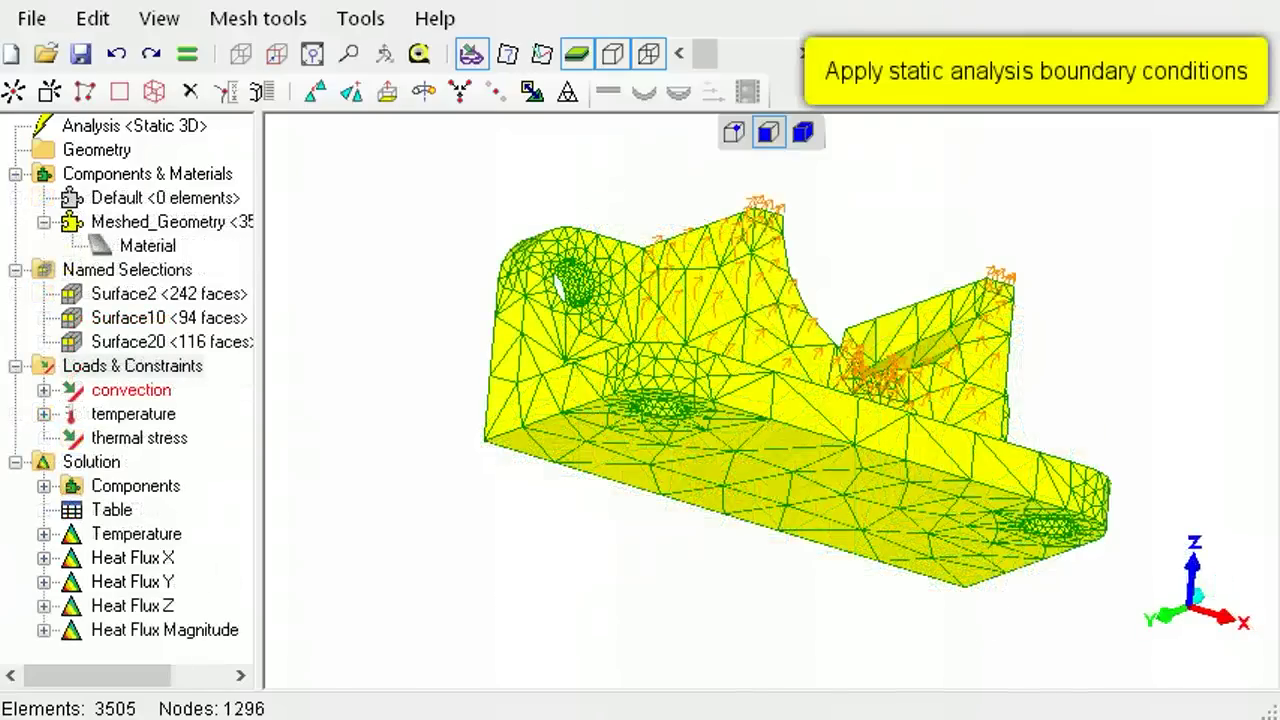
- Apply a fixed support to the bracket's bottom face, Surface2
left_click(216, 294)
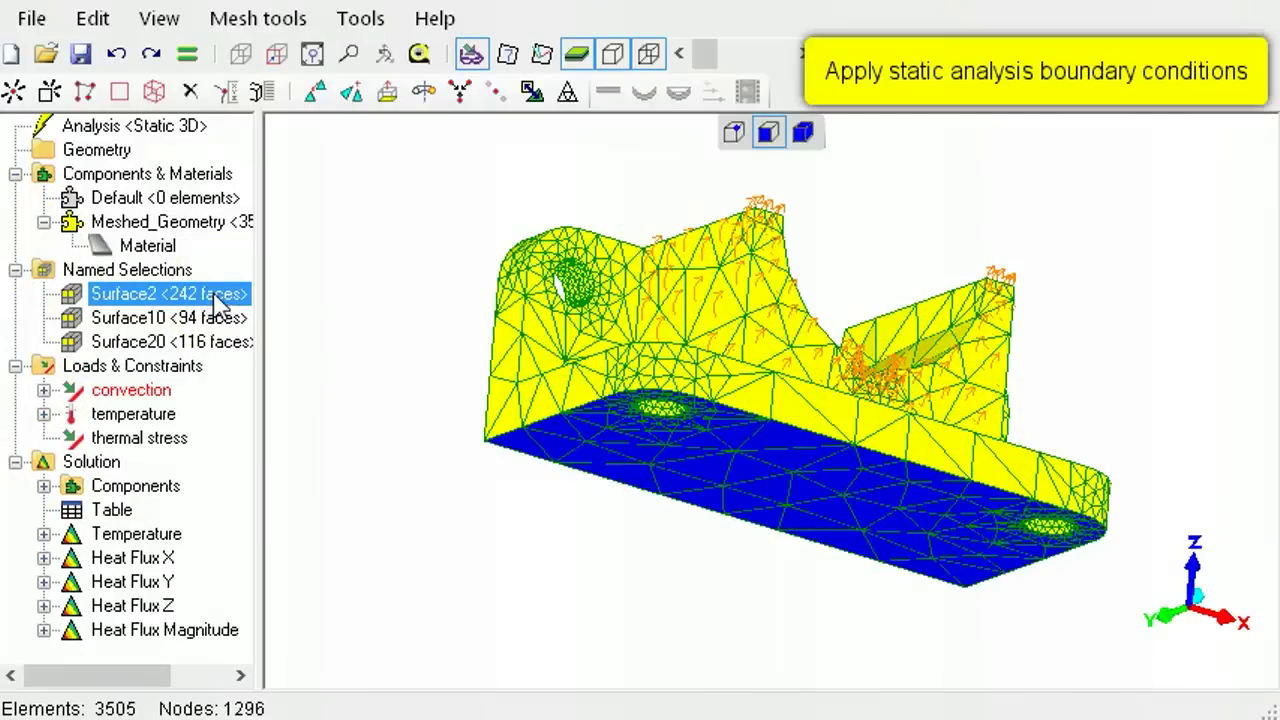
right_click(182, 372)
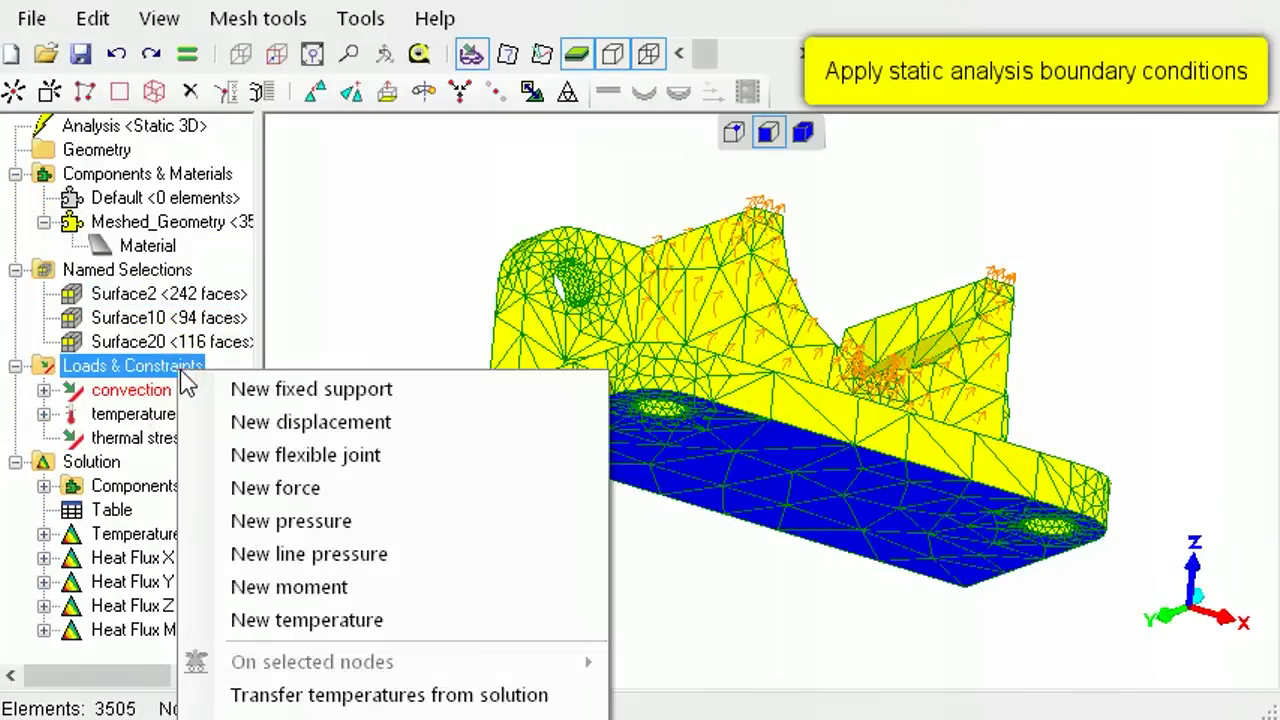
left_click(337, 389)
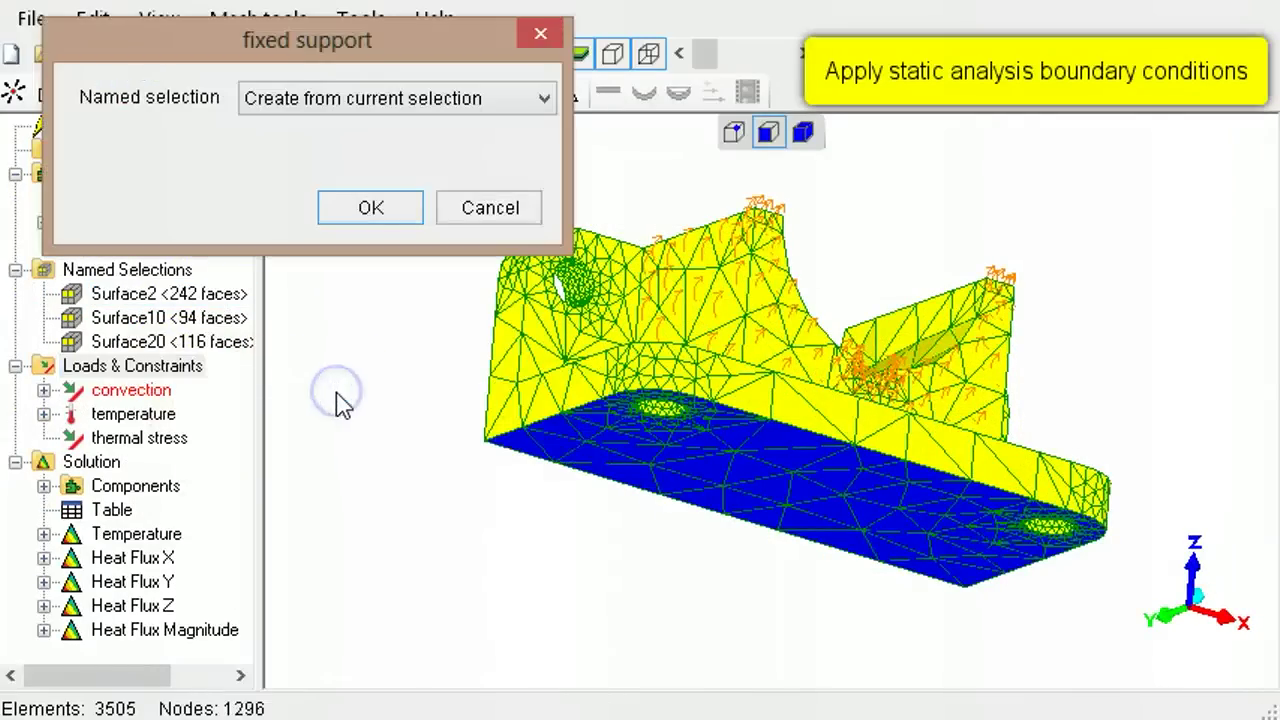
left_click(370, 207)
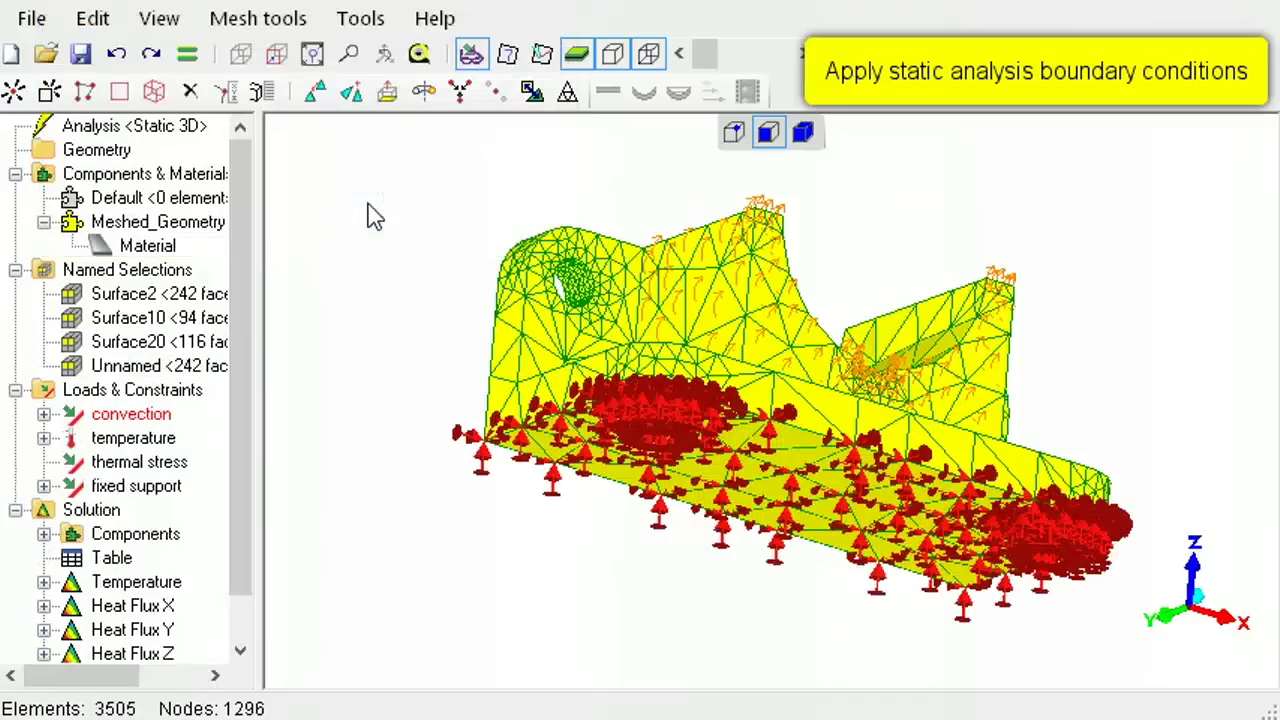
- Solve the static model and display von Mises stress contours (7.488E+05 to 7.371E+07) on the bracket
left_click(187, 53)
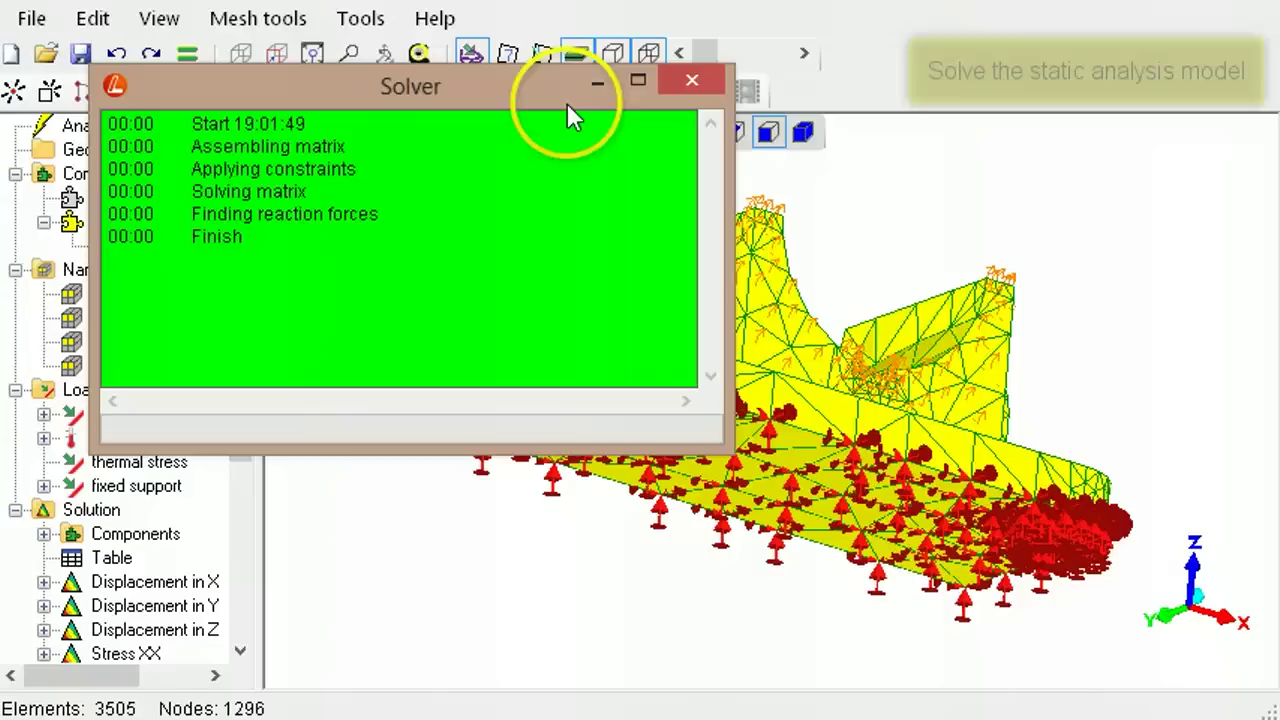
left_click(690, 80)
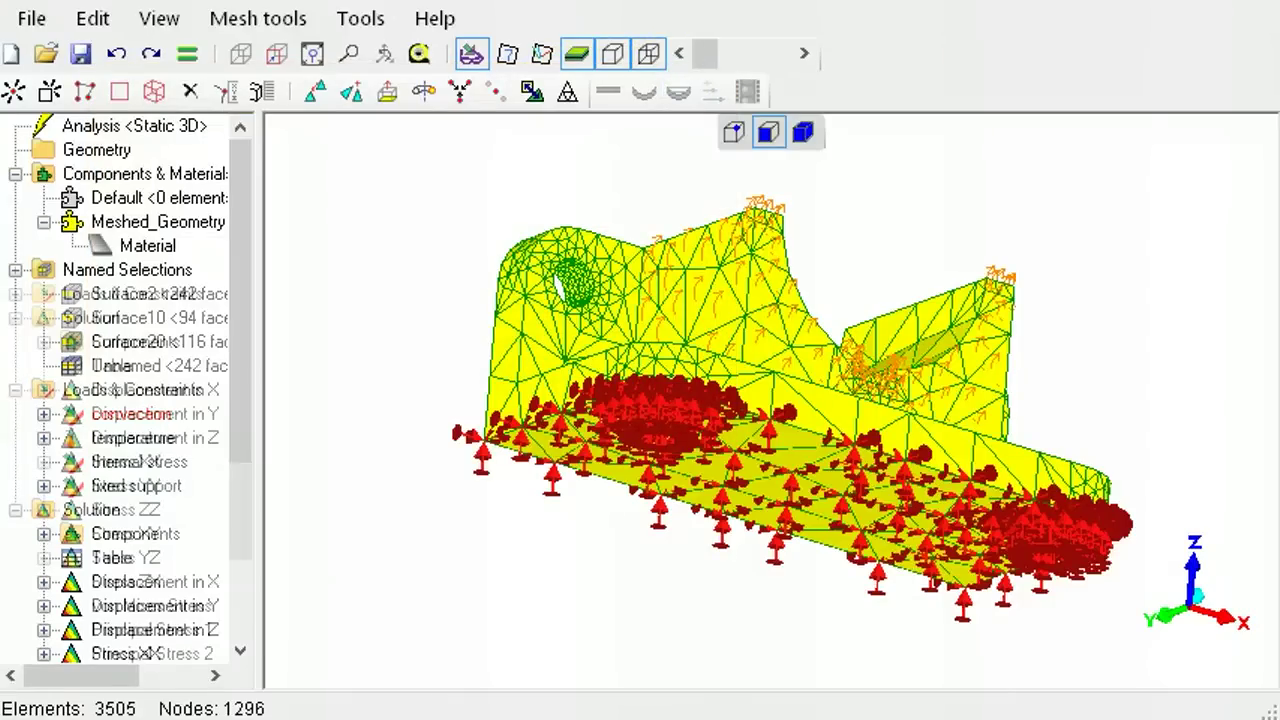
left_click(198, 606)
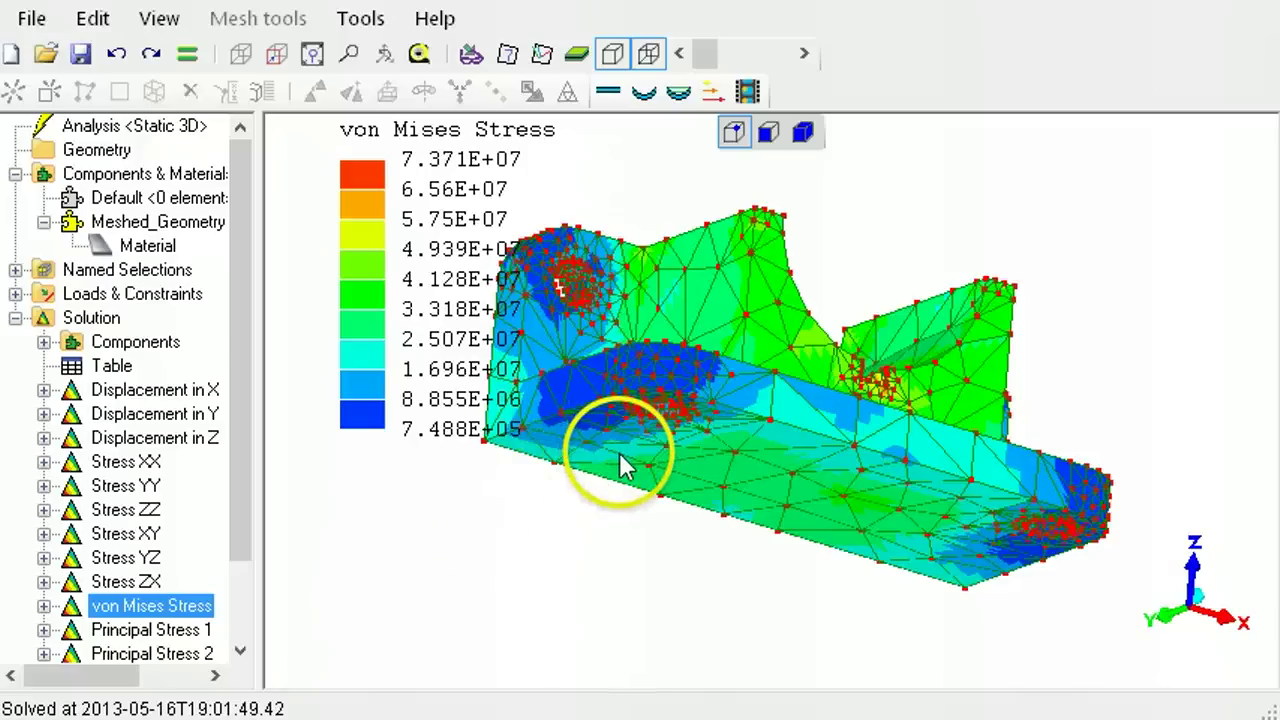
left_click_drag(618, 458, 579, 602)
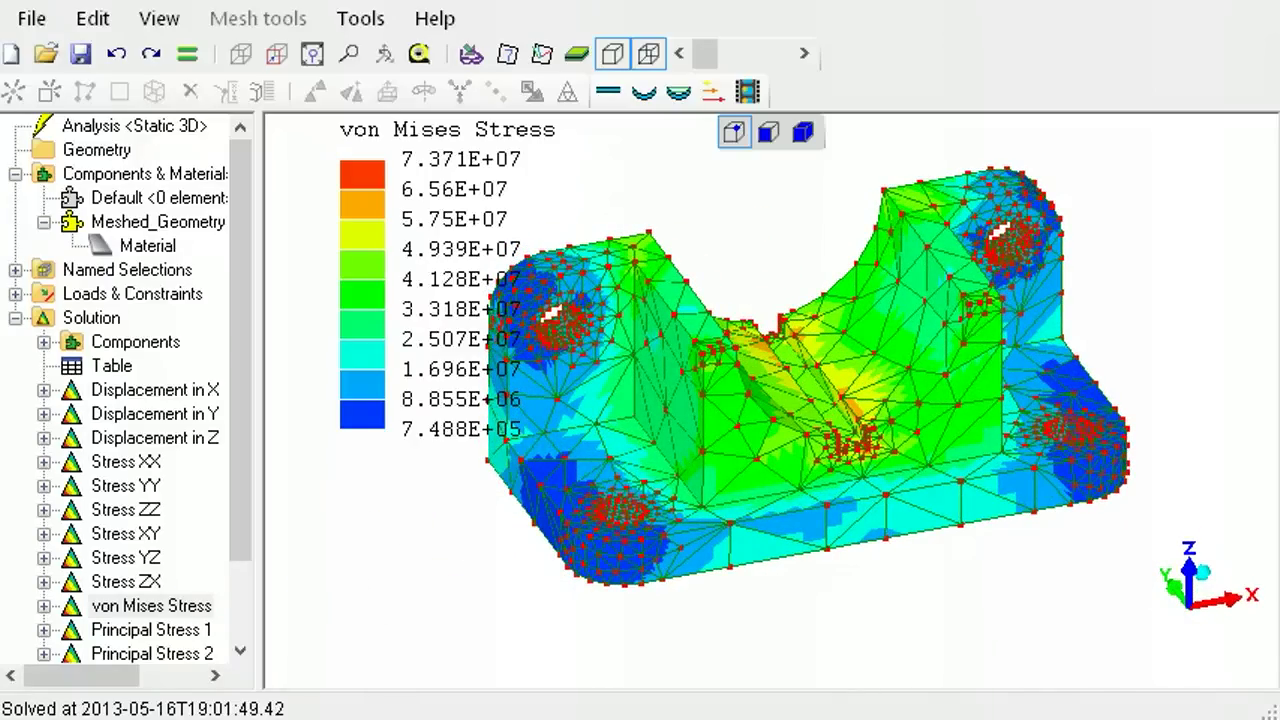